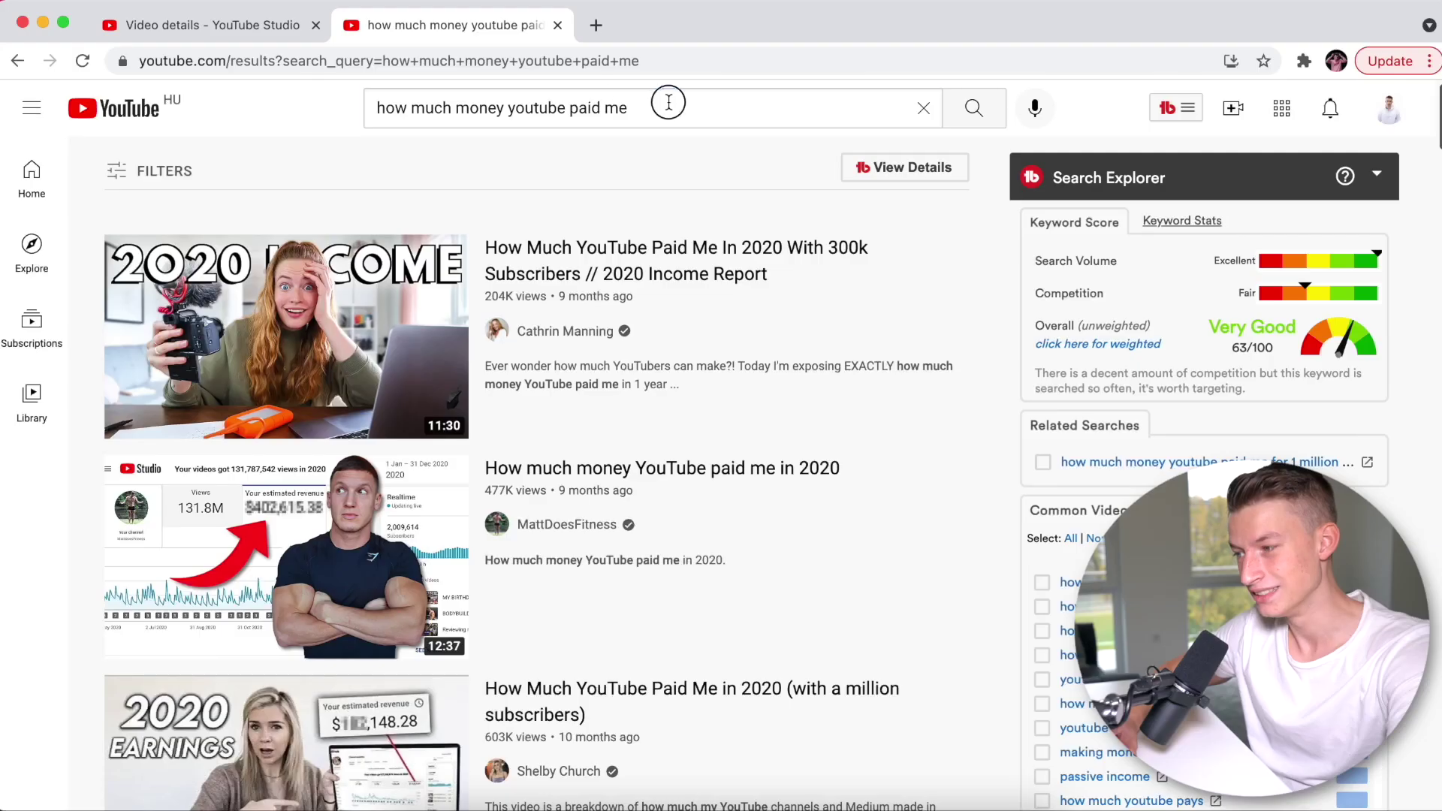
{"action": "left_click", "coordinate": [668, 100]}
{"action": "left_click", "coordinate": [380, 107]}
{"action": "left_click_drag", "start_coordinate": [380, 107], "coordinate": [621, 108]}
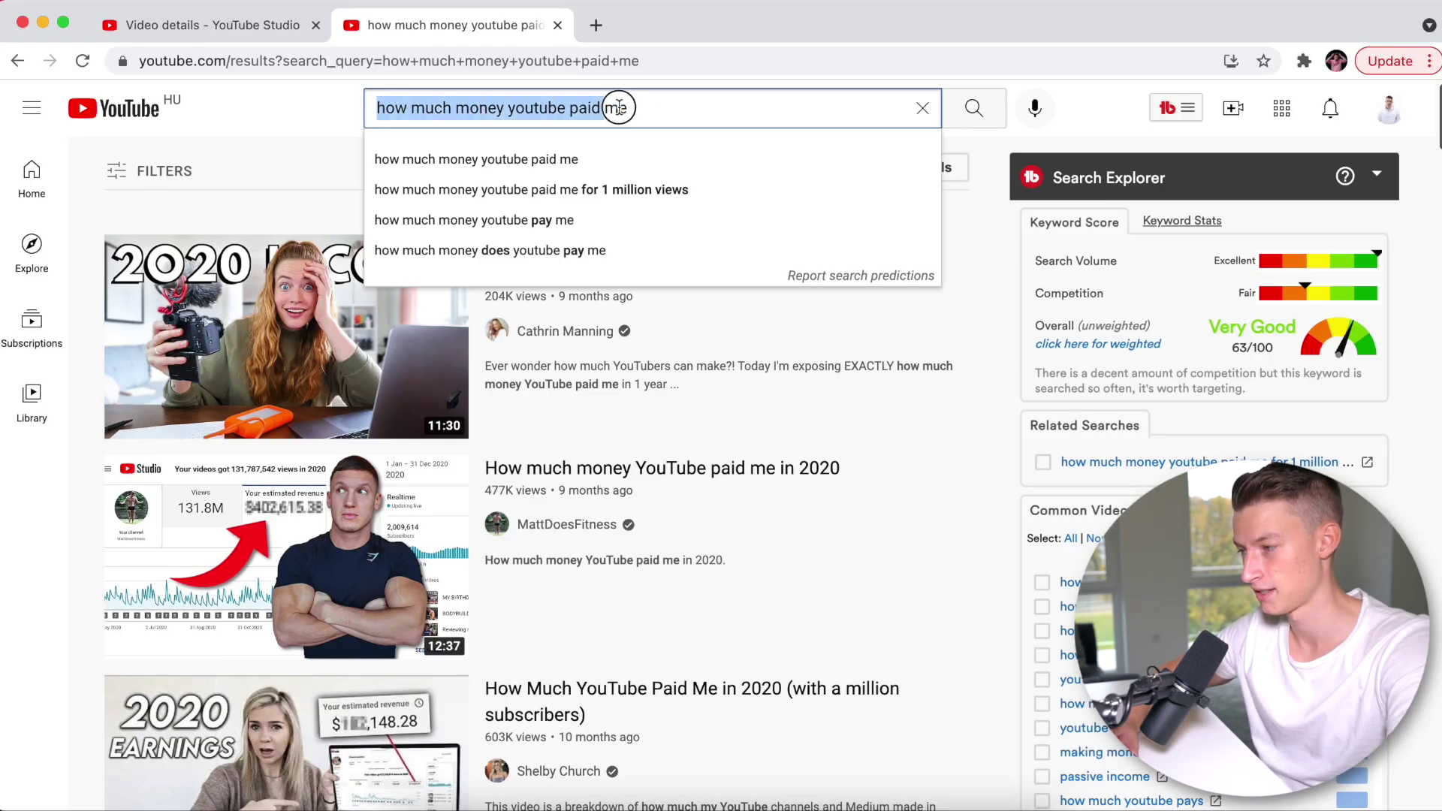
{"action": "double_click", "coordinate": [648, 107]}
{"action": "left_click", "coordinate": [628, 108]}
{"action": "left_click", "coordinate": [635, 109]}
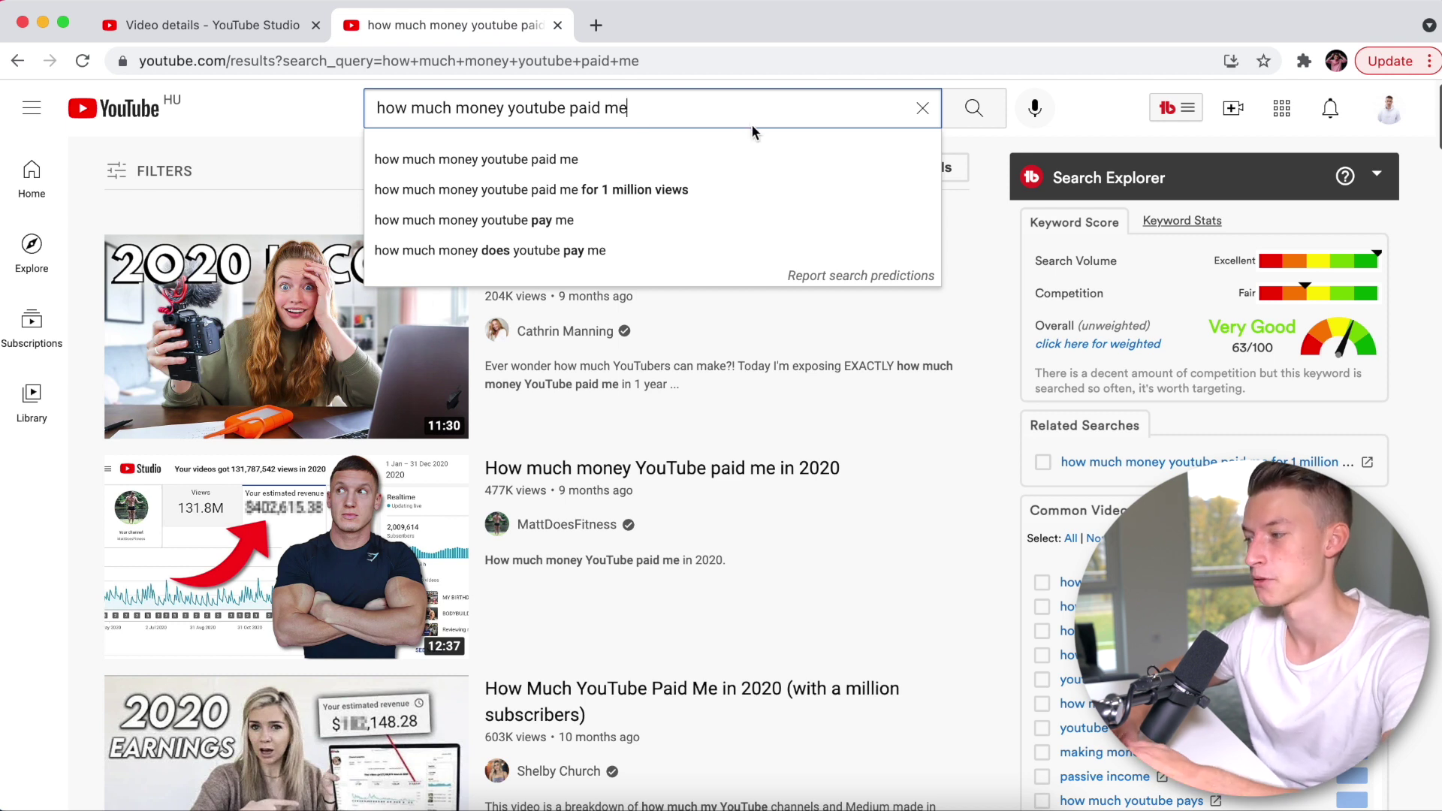
{"action": "left_click", "coordinate": [894, 150]}
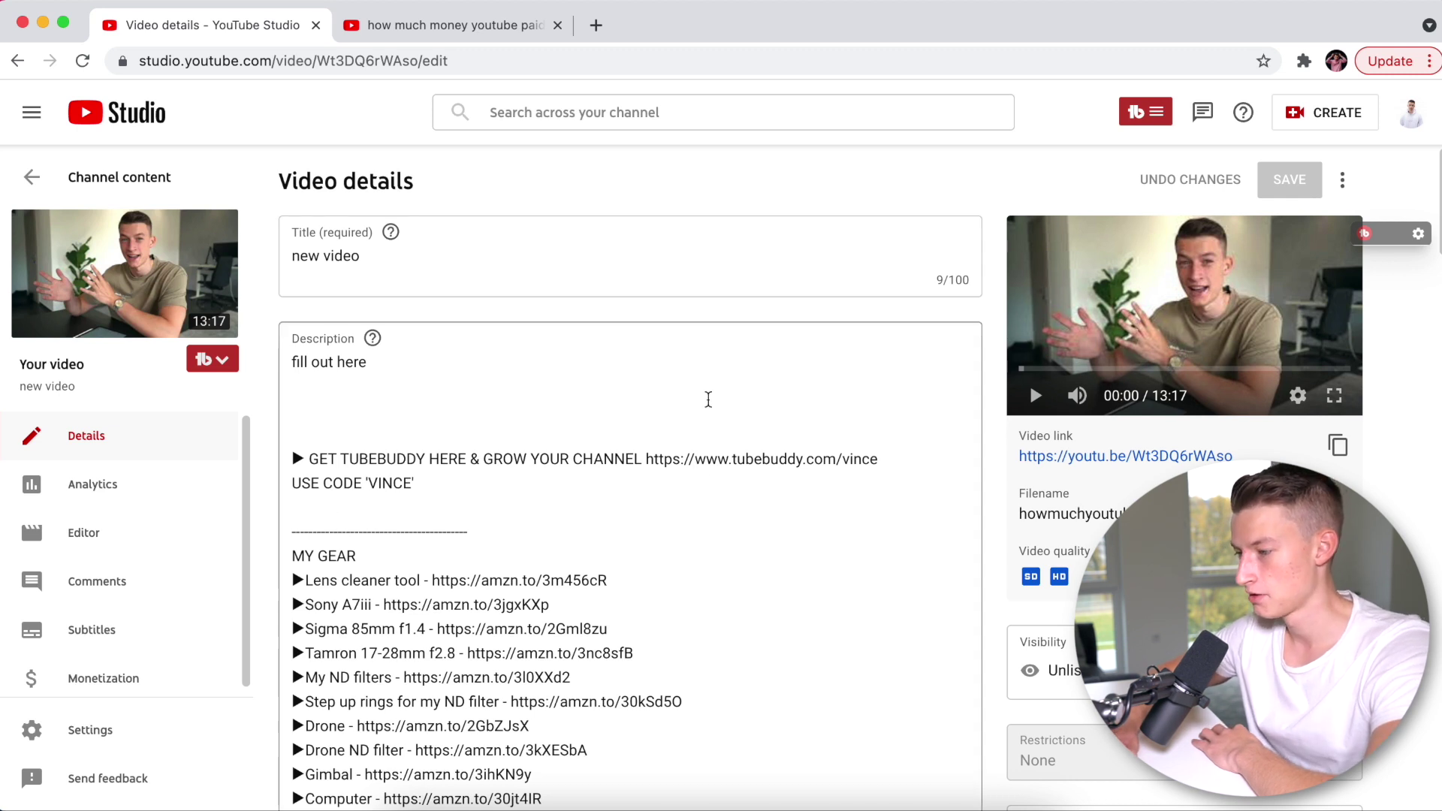
Examine the unlisted video's details in YouTube Studio, including its title, description template, thumbnail, audience and paid promotion settings
{"action": "scroll", "coordinate": [540, 270], "scroll_direction": "down", "scroll_amount": 2}
{"action": "scroll", "coordinate": [458, 248], "scroll_direction": "up", "scroll_amount": 2}
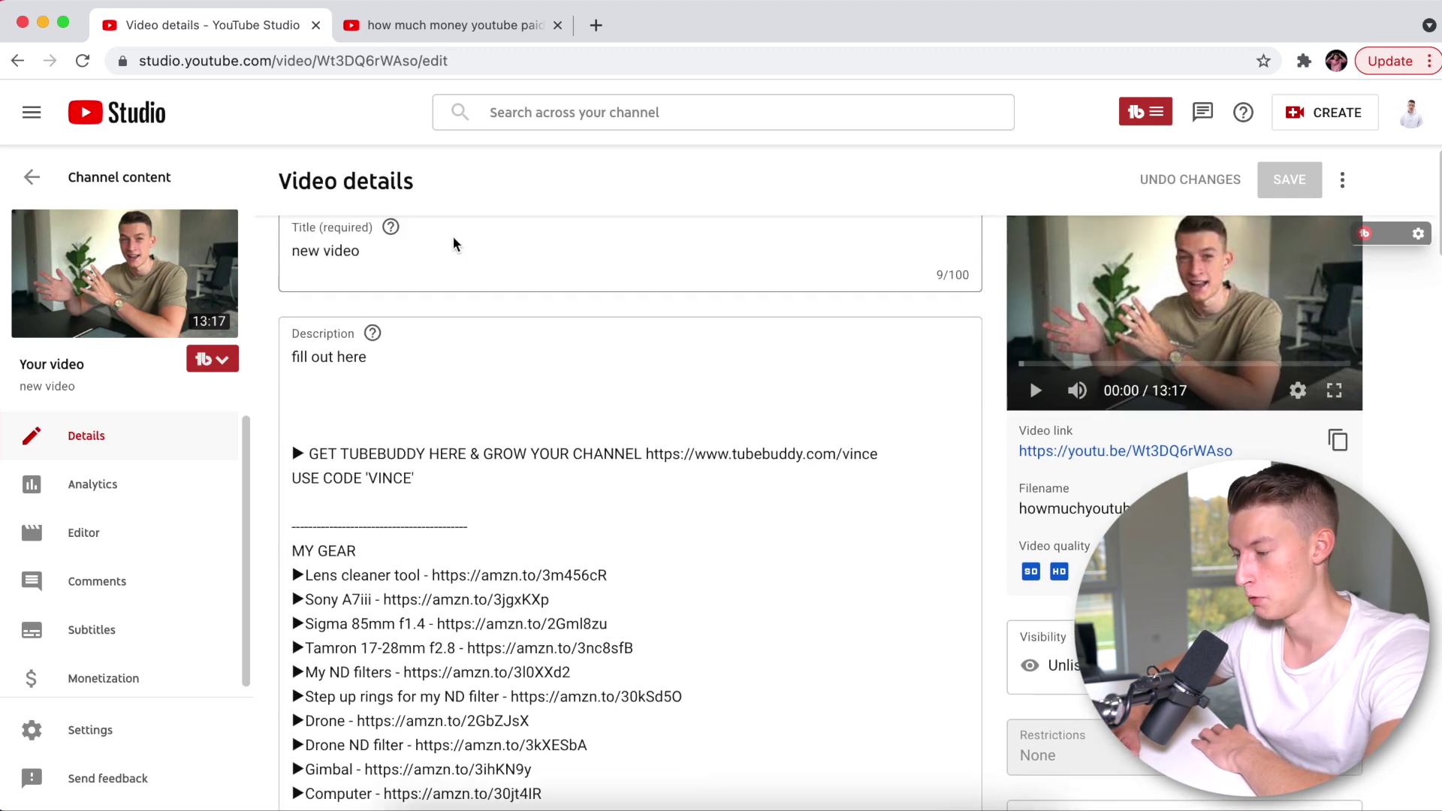
{"action": "left_click", "coordinate": [386, 375]}
{"action": "scroll", "coordinate": [406, 461], "scroll_direction": "down", "scroll_amount": 2}
{"action": "scroll", "coordinate": [406, 460], "scroll_direction": "down", "scroll_amount": 1}
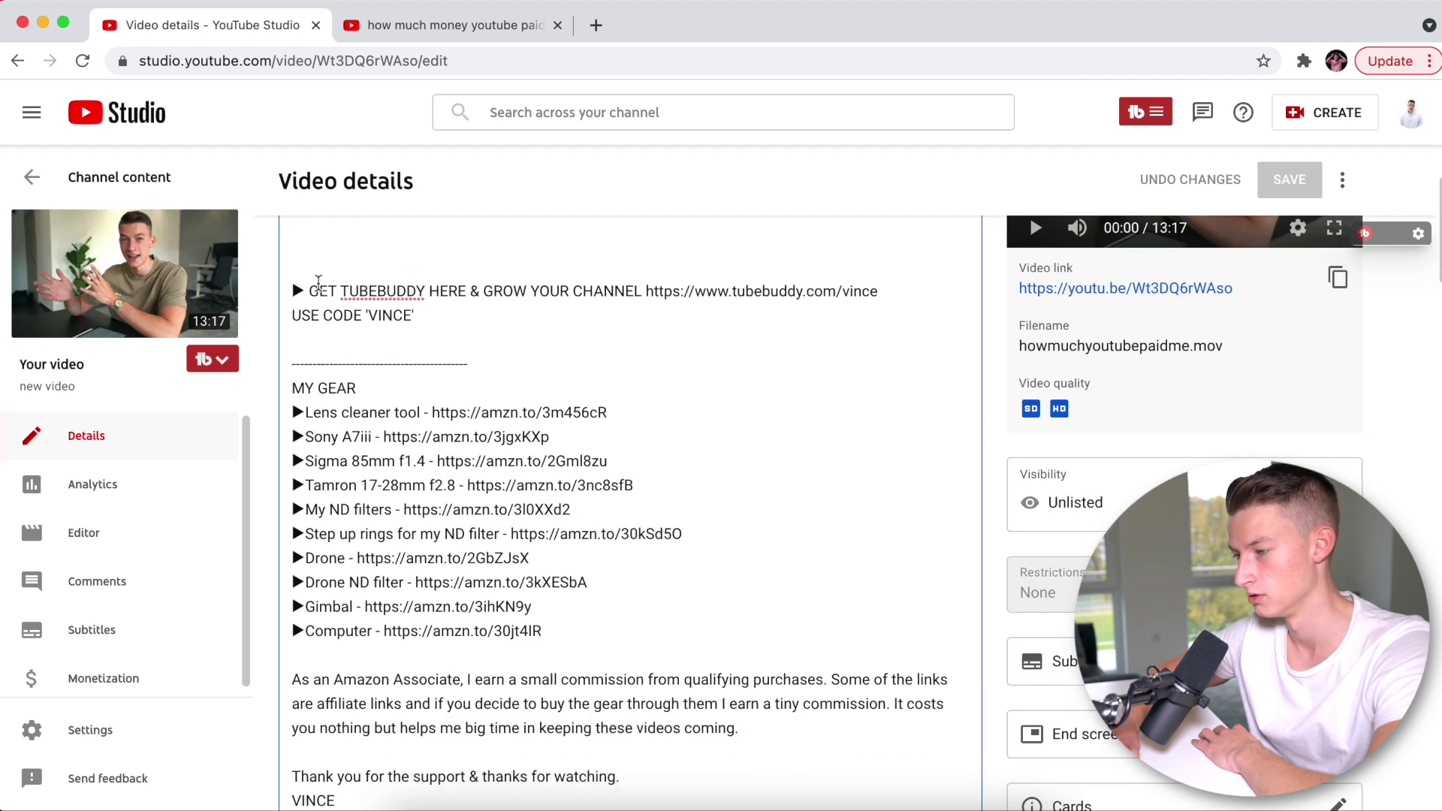
{"action": "left_click_drag", "start_coordinate": [297, 292], "coordinate": [615, 643]}
{"action": "left_click", "coordinate": [615, 642]}
{"action": "scroll", "coordinate": [614, 639], "scroll_direction": "down", "scroll_amount": 8}
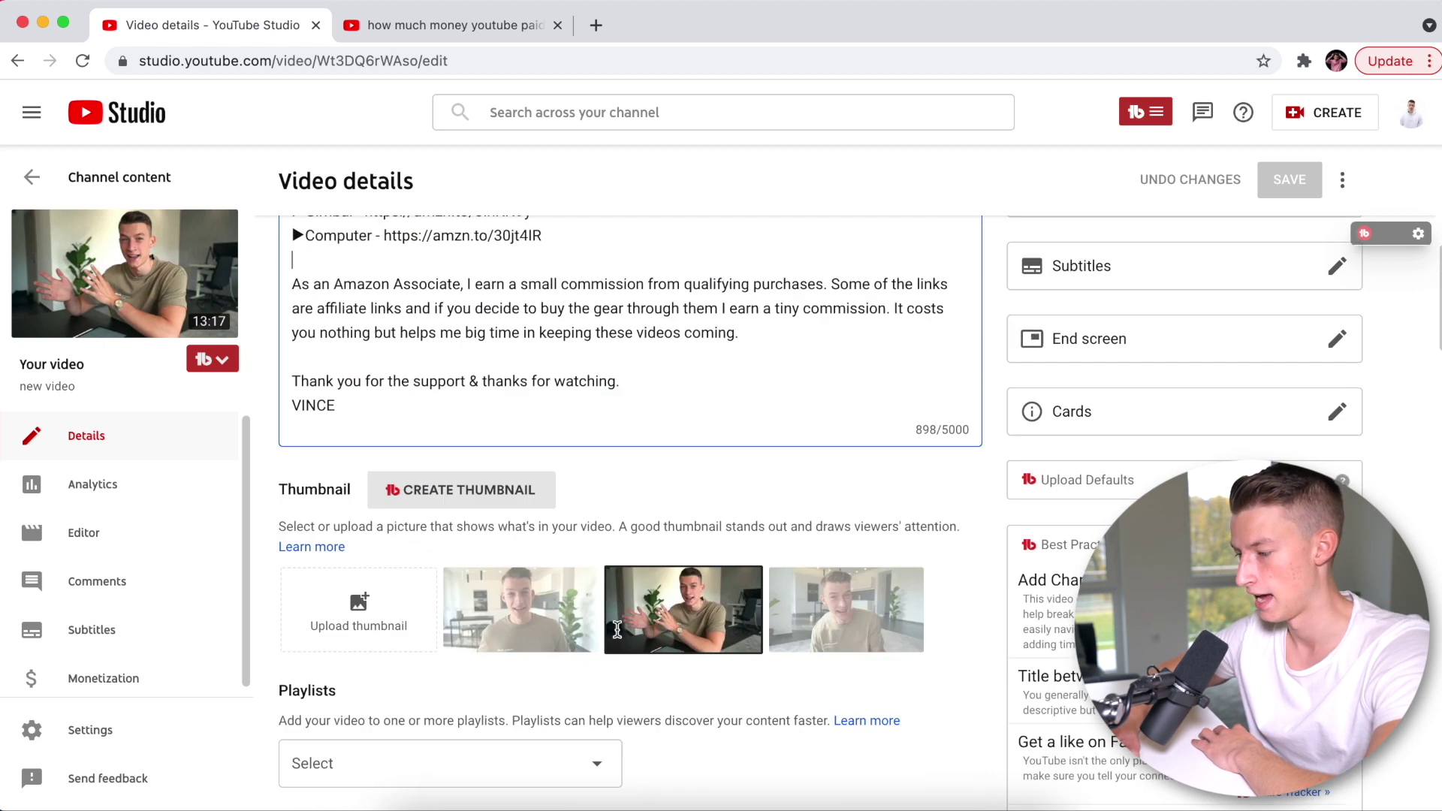
{"action": "scroll", "coordinate": [618, 635], "scroll_direction": "down", "scroll_amount": 10}
{"action": "scroll", "coordinate": [619, 645], "scroll_direction": "up", "scroll_amount": 6}
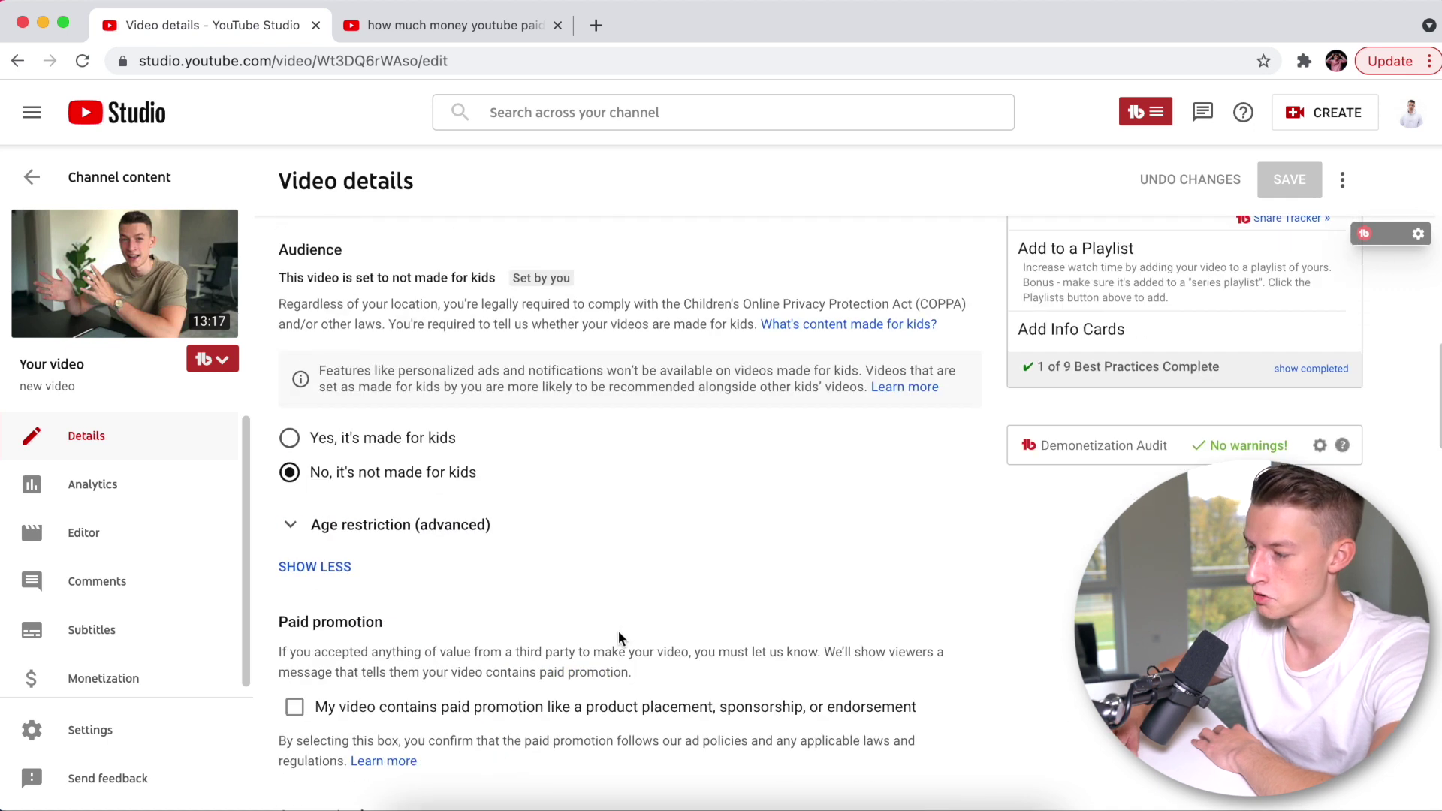
{"action": "scroll", "coordinate": [620, 641], "scroll_direction": "up", "scroll_amount": 3}
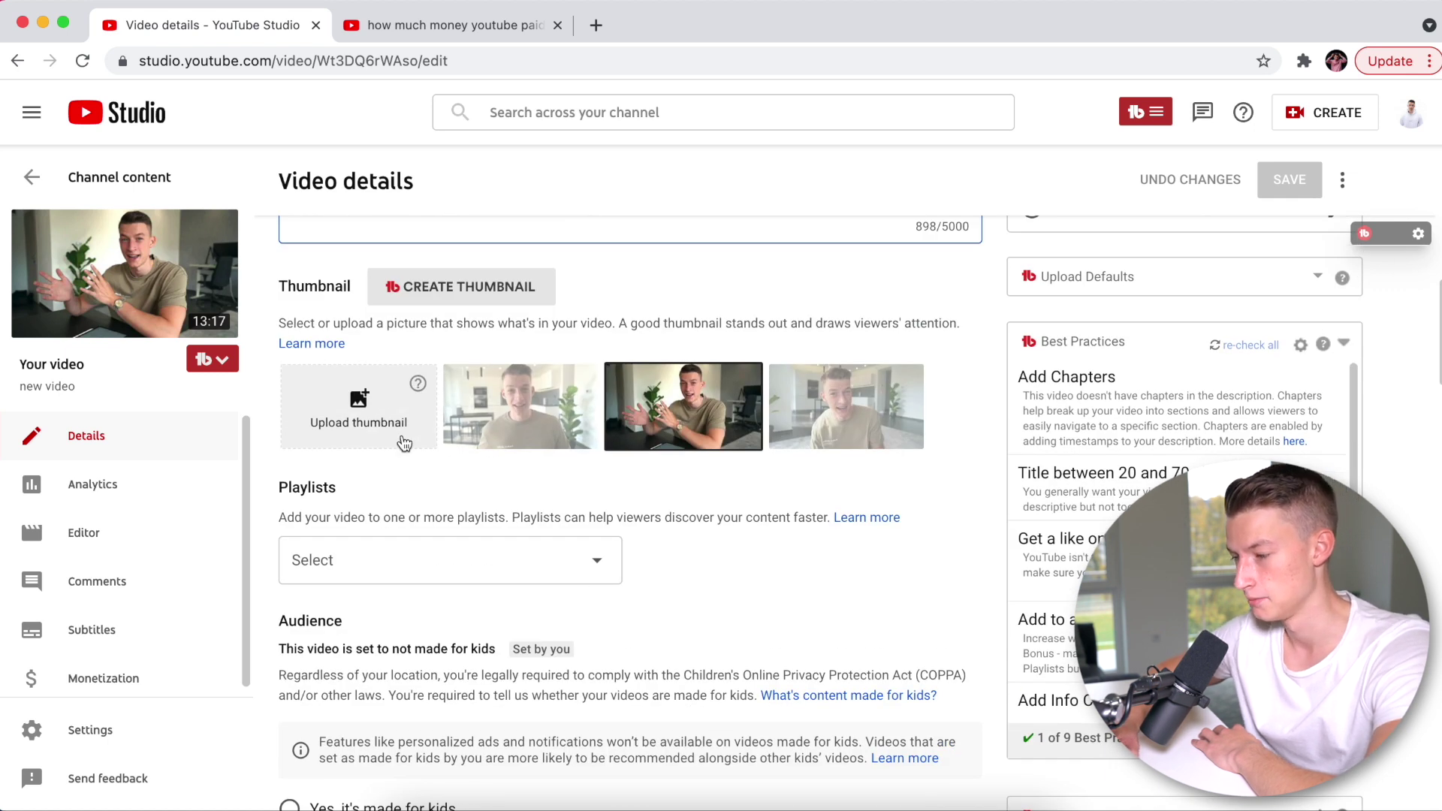
{"action": "scroll", "coordinate": [403, 443], "scroll_direction": "up", "scroll_amount": 5}
{"action": "scroll", "coordinate": [404, 443], "scroll_direction": "up", "scroll_amount": 5}
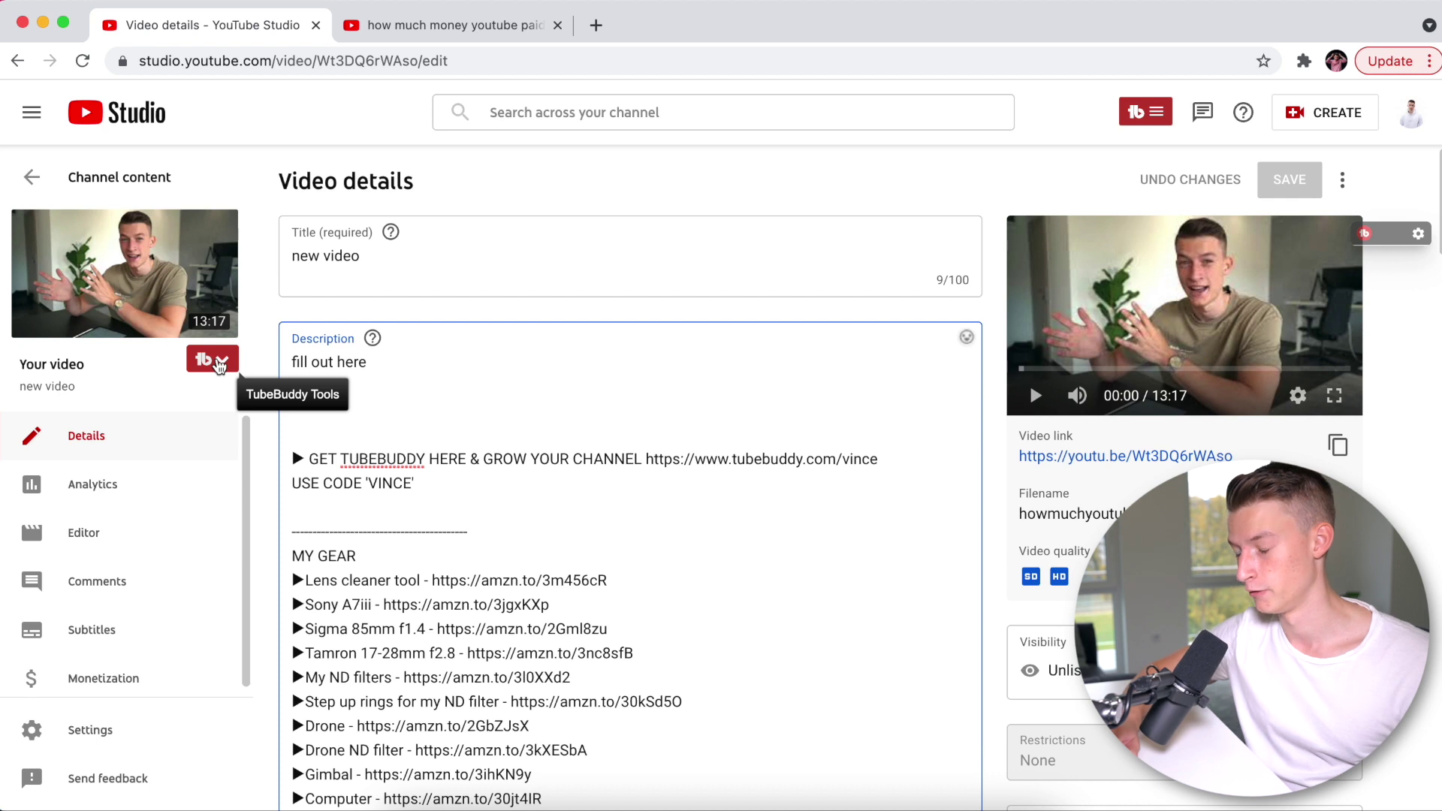
Open TubeBuddy's SEO Studio for this video and start it with the target keyword "How Much Youtube Paid Me"
{"action": "left_click", "coordinate": [220, 366]}
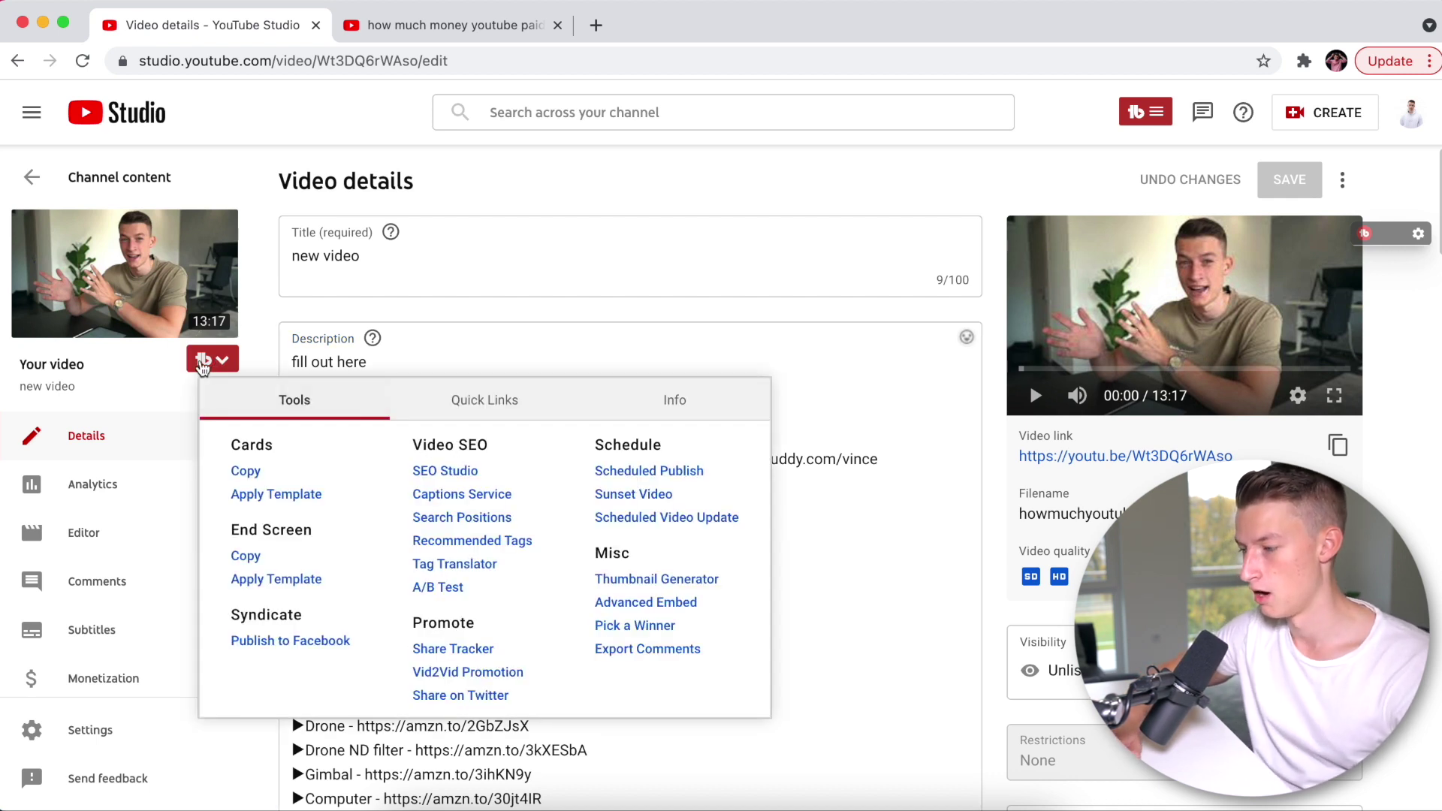
{"action": "left_click", "coordinate": [205, 359]}
{"action": "left_click", "coordinate": [205, 359]}
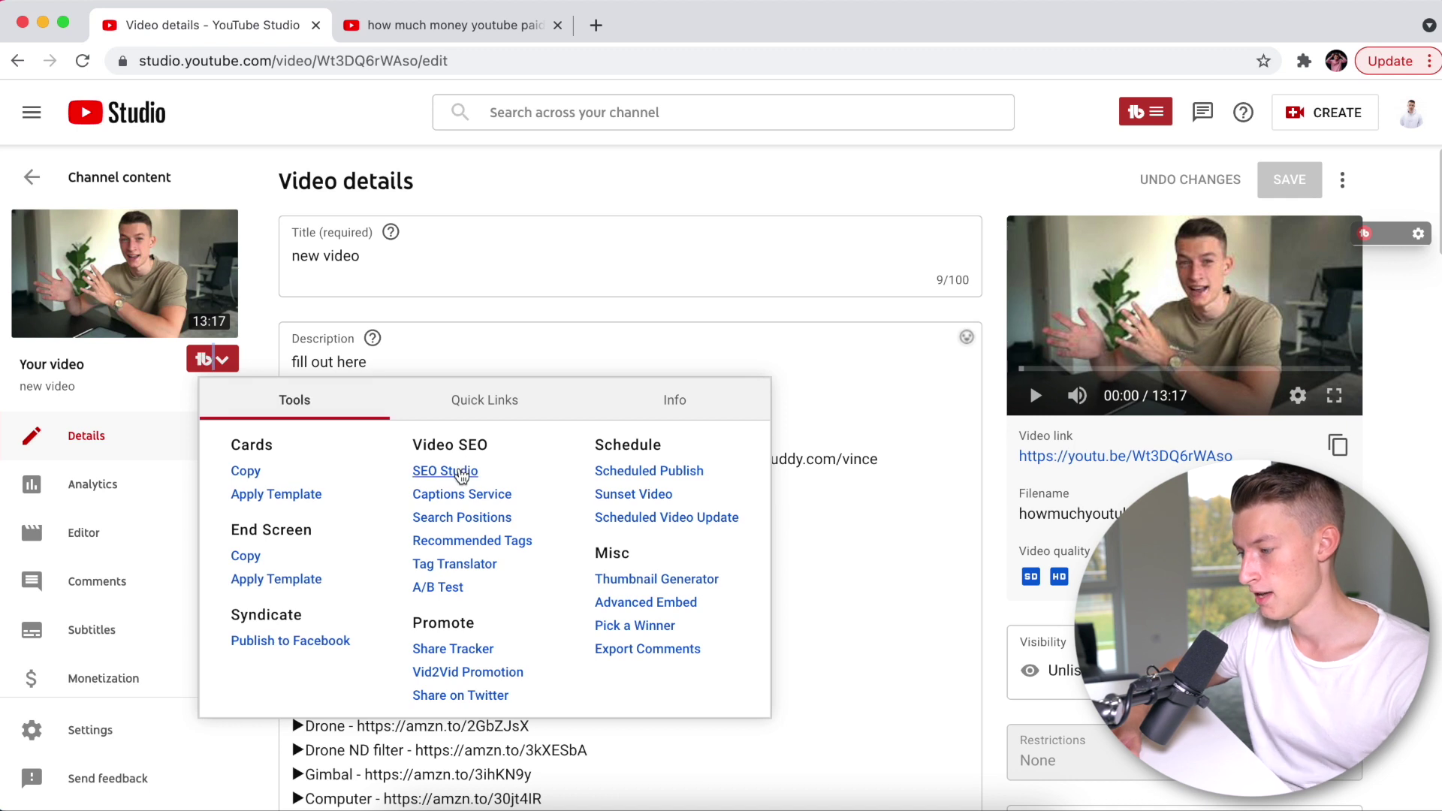
{"action": "left_click", "coordinate": [446, 472]}
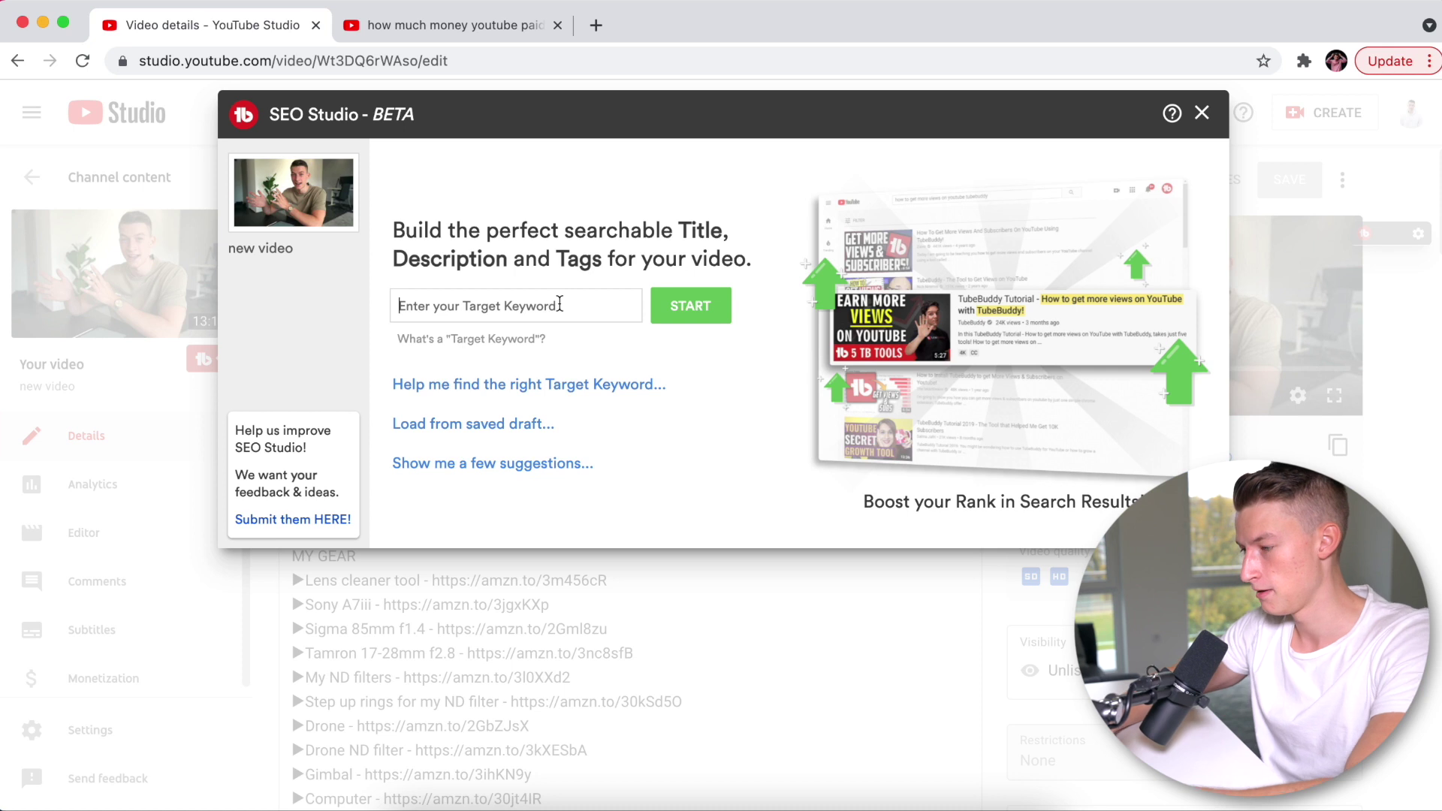
{"action": "type", "text": "How Much Youtube Paid Me"}
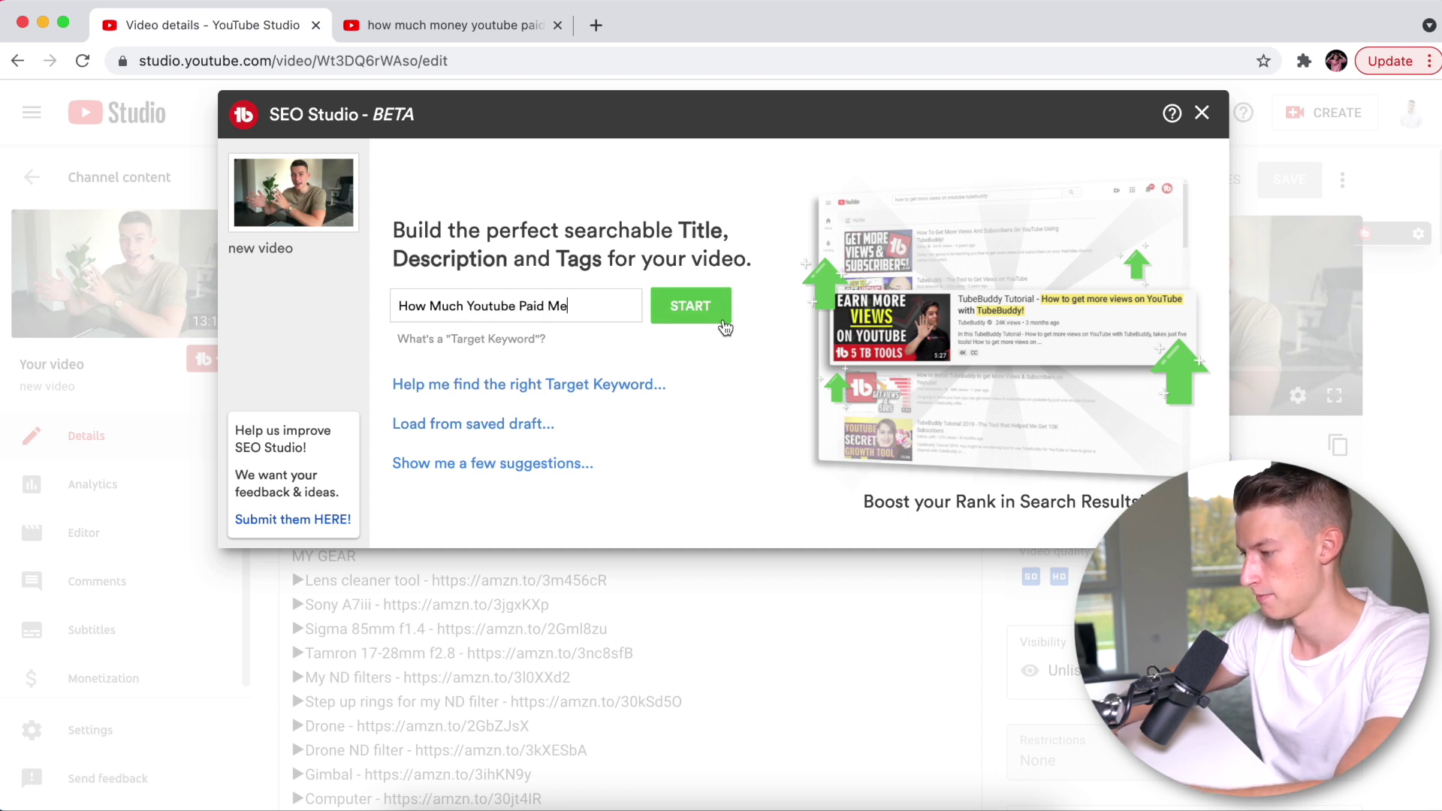
{"action": "left_click", "coordinate": [690, 305]}
Replace the title with "How Much Youtube Paid Me For My 750,000 Viewed Tutorial Video (shocking)"
{"action": "key", "text": "ctrl+a"}
{"action": "key", "text": "BackSpace"}
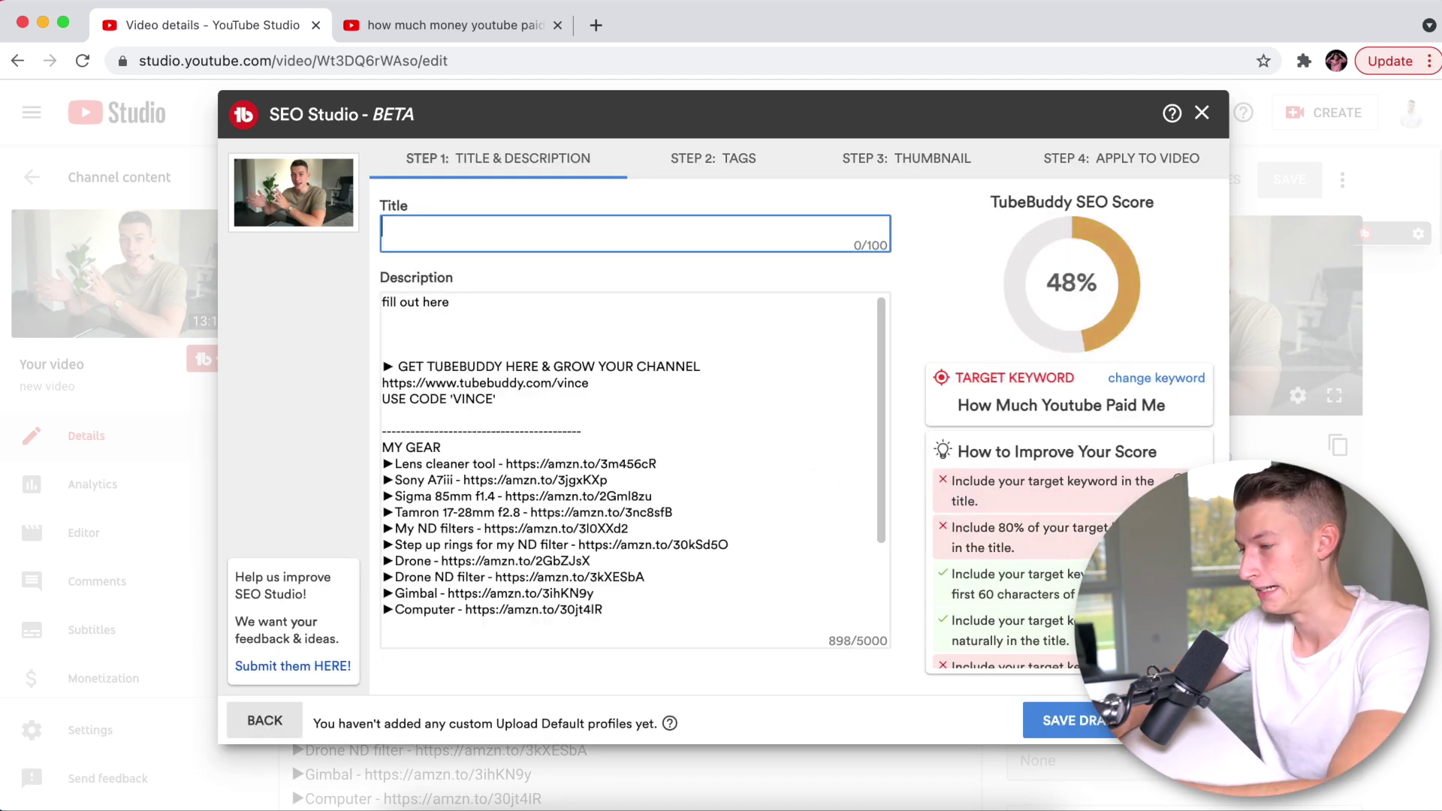
{"action": "type", "text": "How Much Youtube Paid Me for My 750,000 View"}
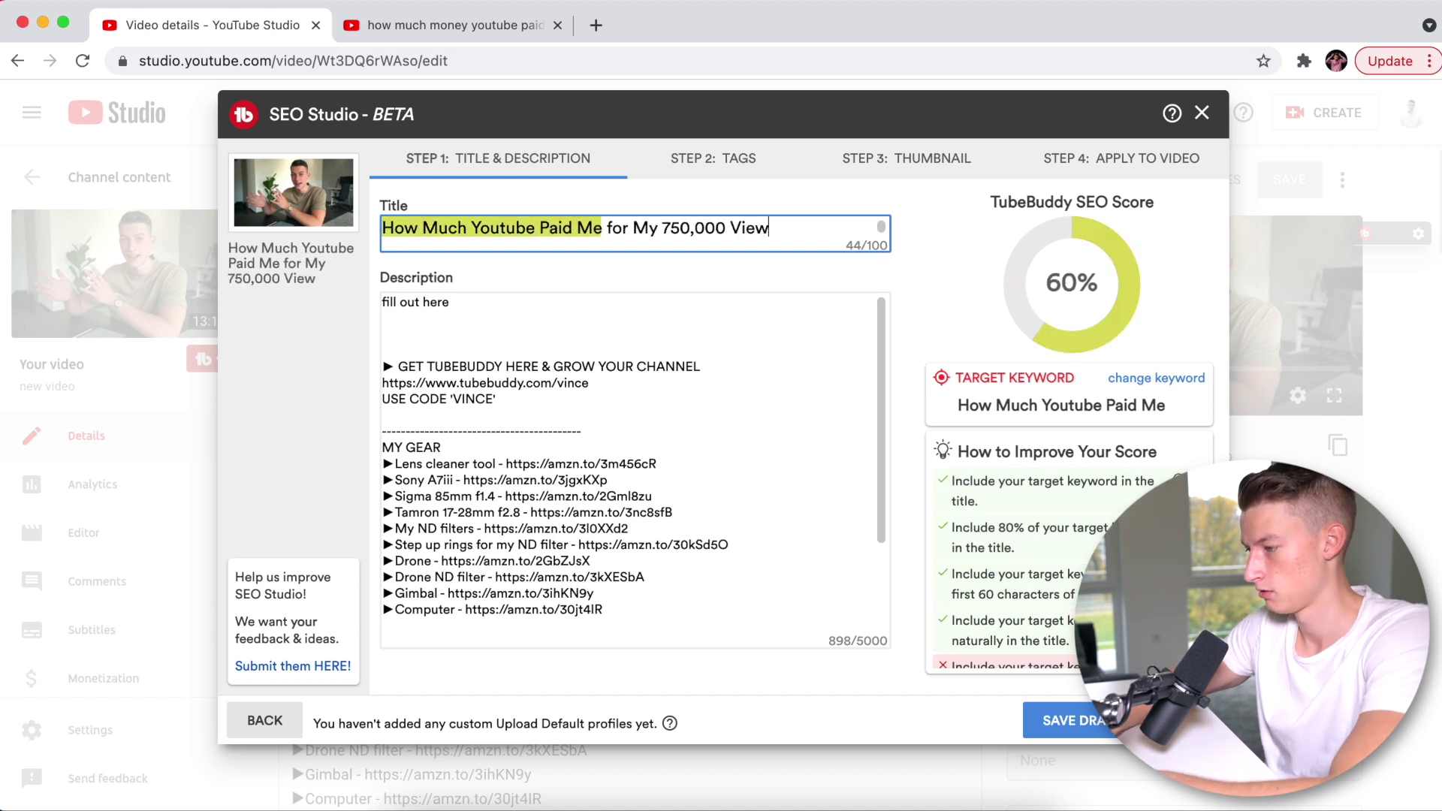
{"action": "type", "text": "ed Tutorial Video (shocking)"}
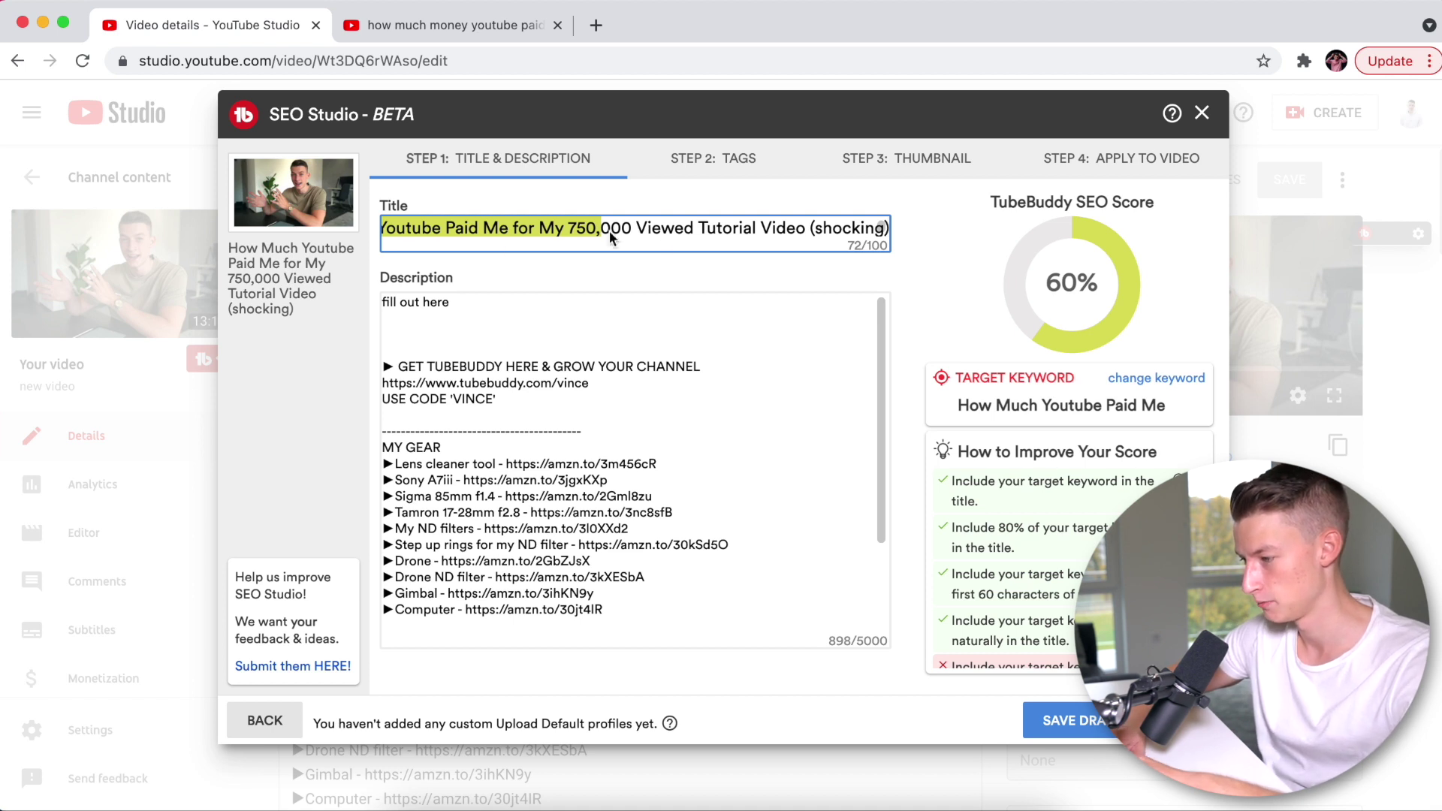
{"action": "left_click", "coordinate": [510, 228]}
{"action": "key", "text": "BackSpace"}
{"action": "type", "text": "F"}
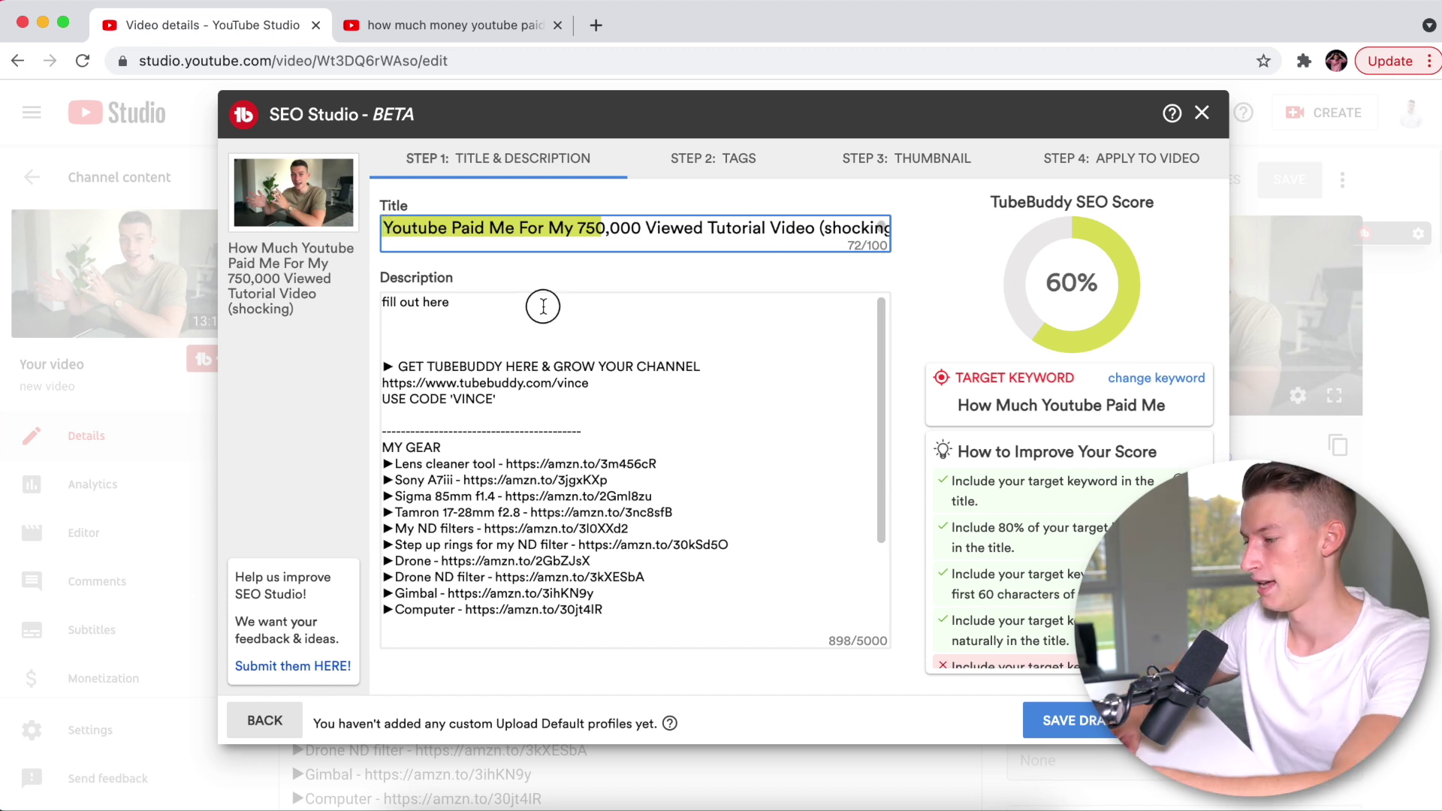
Replace the description placeholder "fill out here" with a paragraph revealing "How Much Youtube Paid Me" for the 750,000 viewed tutorial video, trimming the blank lines below
{"action": "left_click_drag", "start_coordinate": [541, 300], "coordinate": [371, 308]}
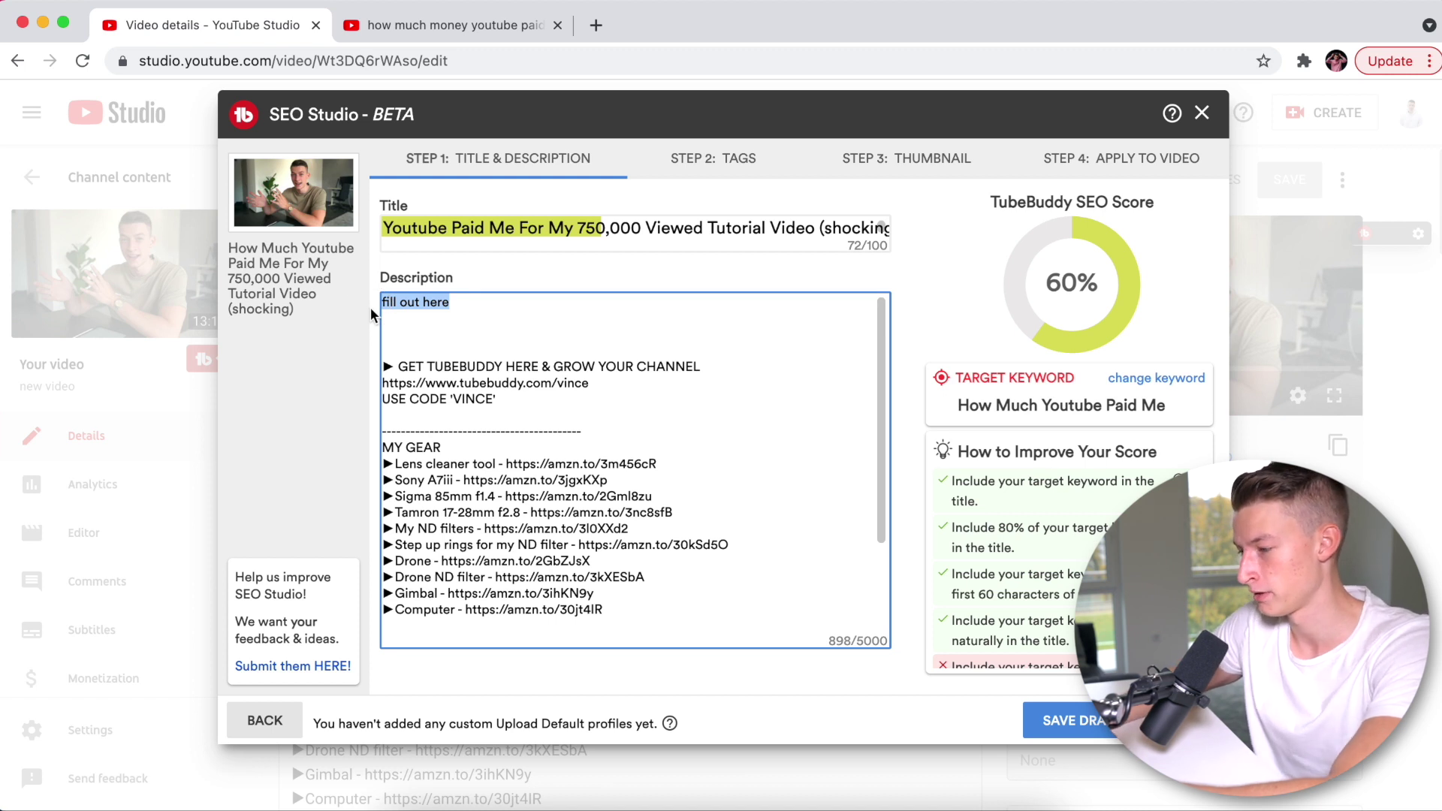
{"action": "key", "text": "BackSpace"}
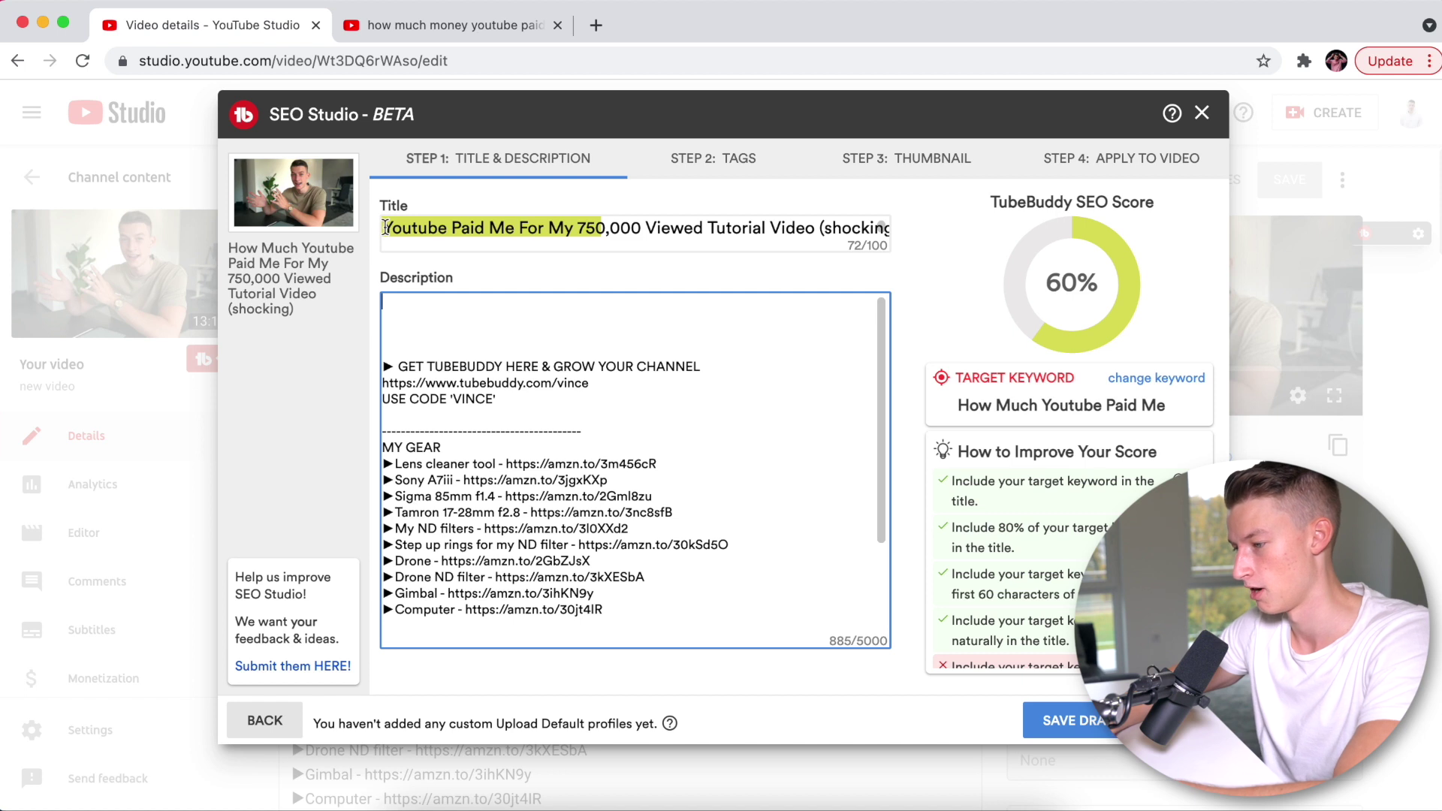
{"action": "type", "text": "In this video I'm going to reveal How Much Youtube Paid Me for my 750,000 Viewed Tutorial video in 2021. There is a lot of confusion abou"}
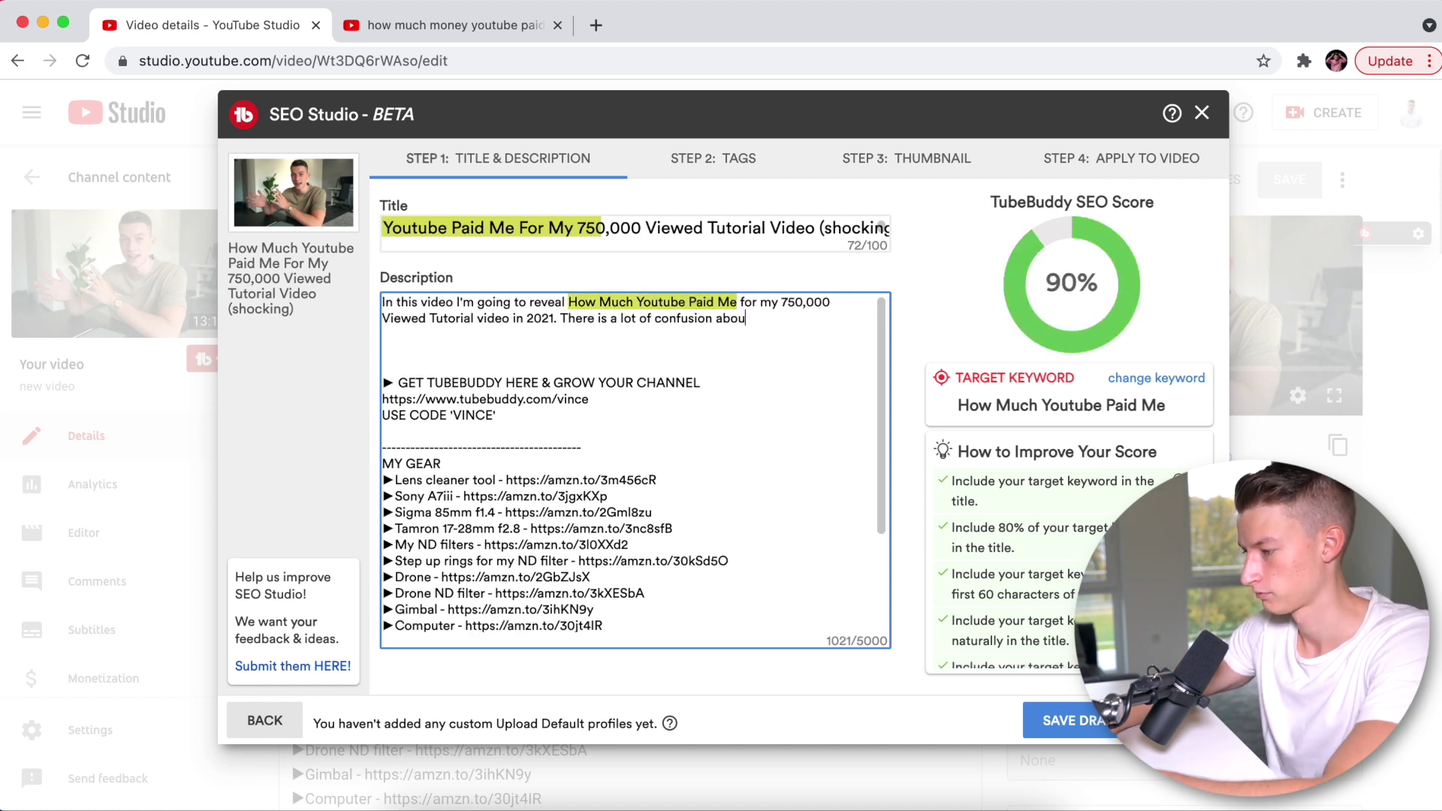
{"action": "type", "text": "t how much money Youtube actually pays it's creatosr for views and how much money you can actually make with Youtube. Obviously it's a number that's different for ever"}
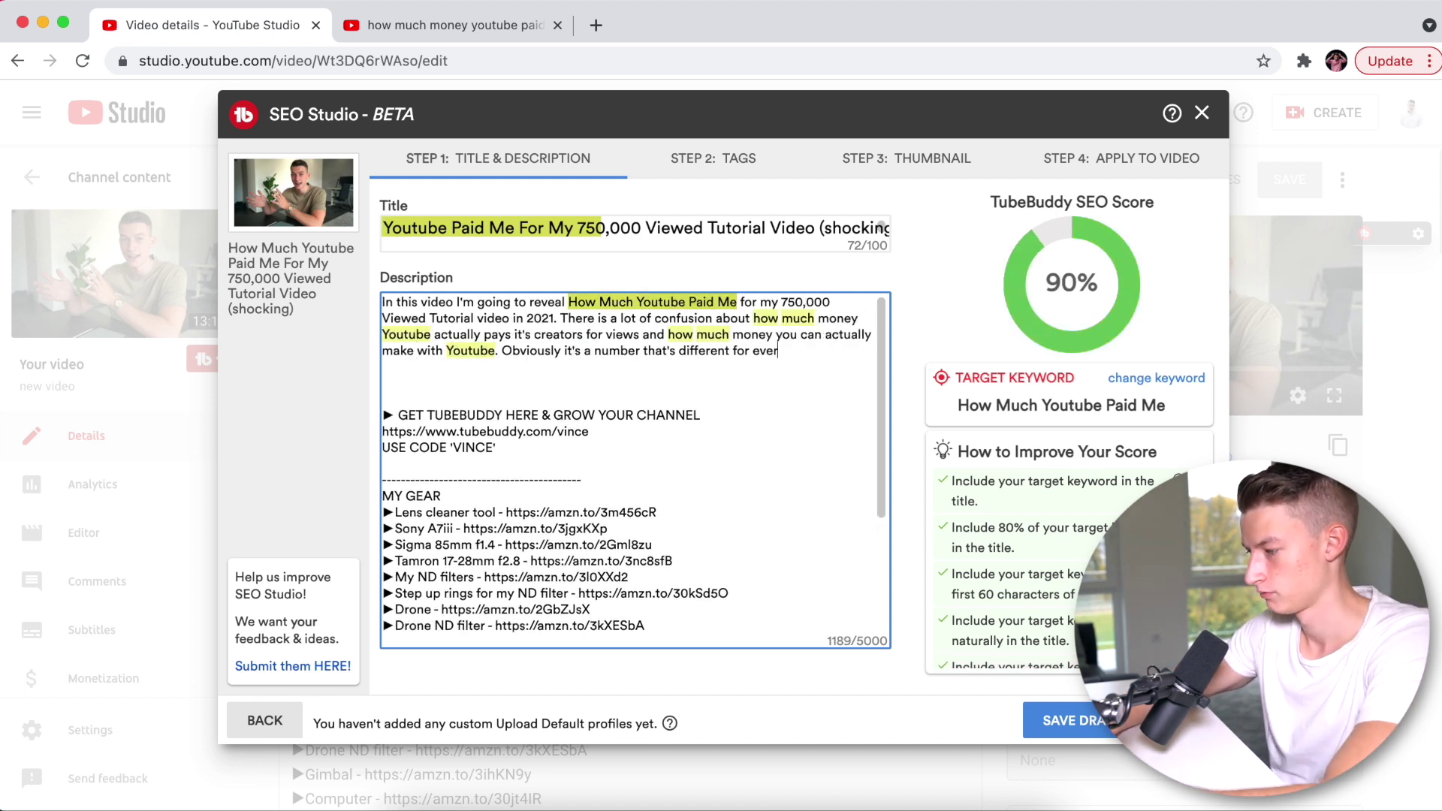
{"action": "type", "text": "y single creator, but I wanted to show you how much youtube paid me for my tutorial video that got a good amout of views in the first year it was uploaded. I also tried to add some tips and tricks into this video about how to make mo"}
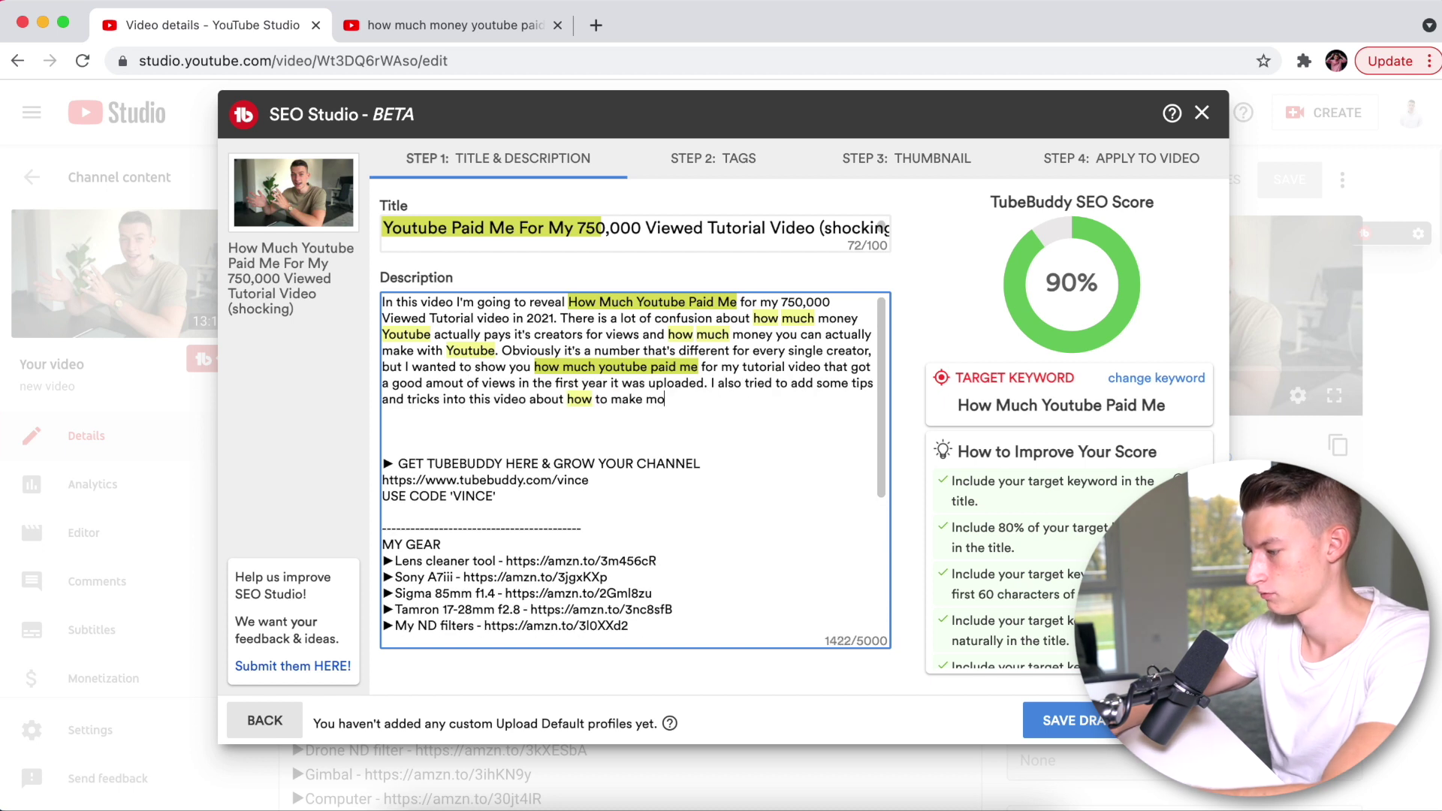
{"action": "type", "text": "re money on youtube and how much you can expect to make in different niches. Enjoy!"}
{"action": "key", "text": "Delete"}
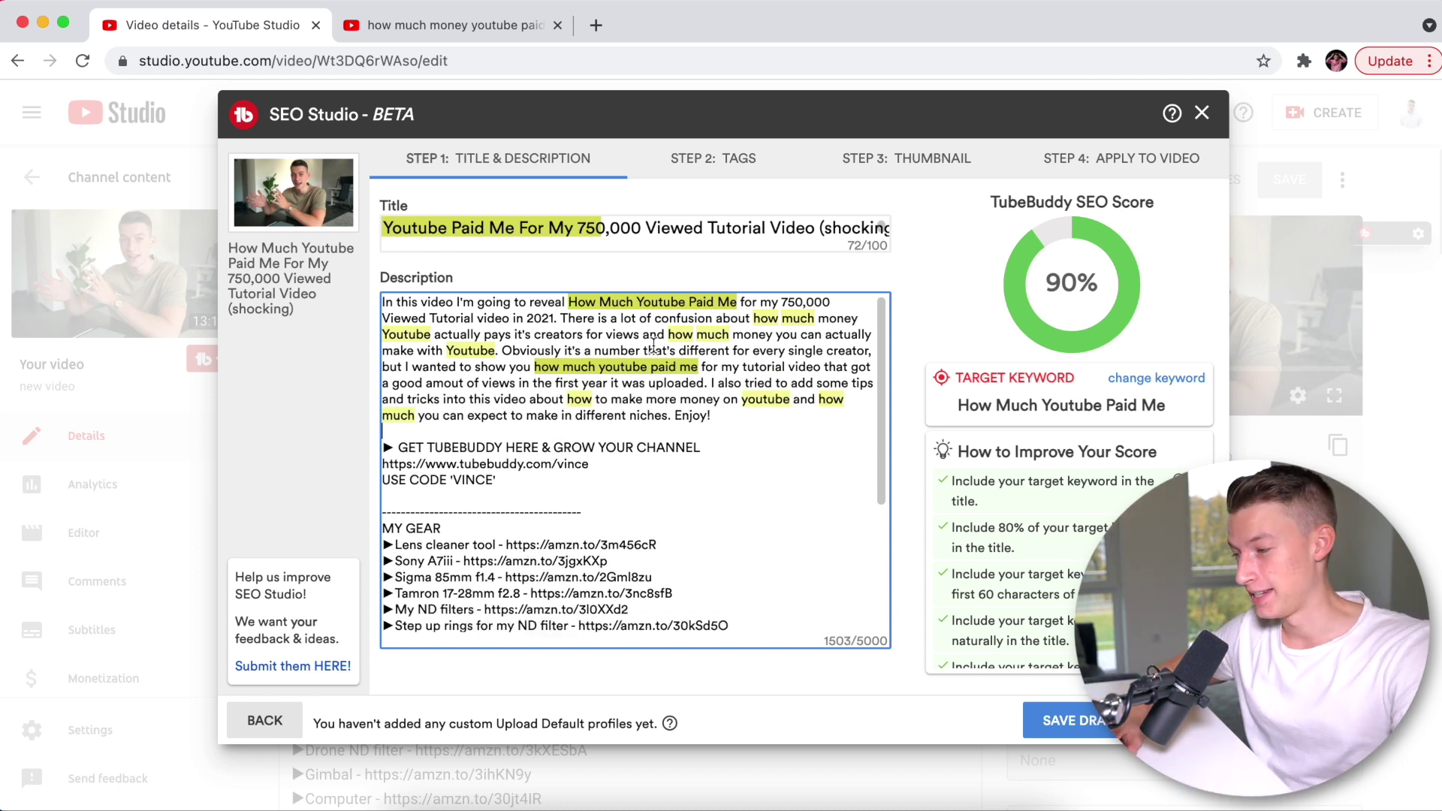
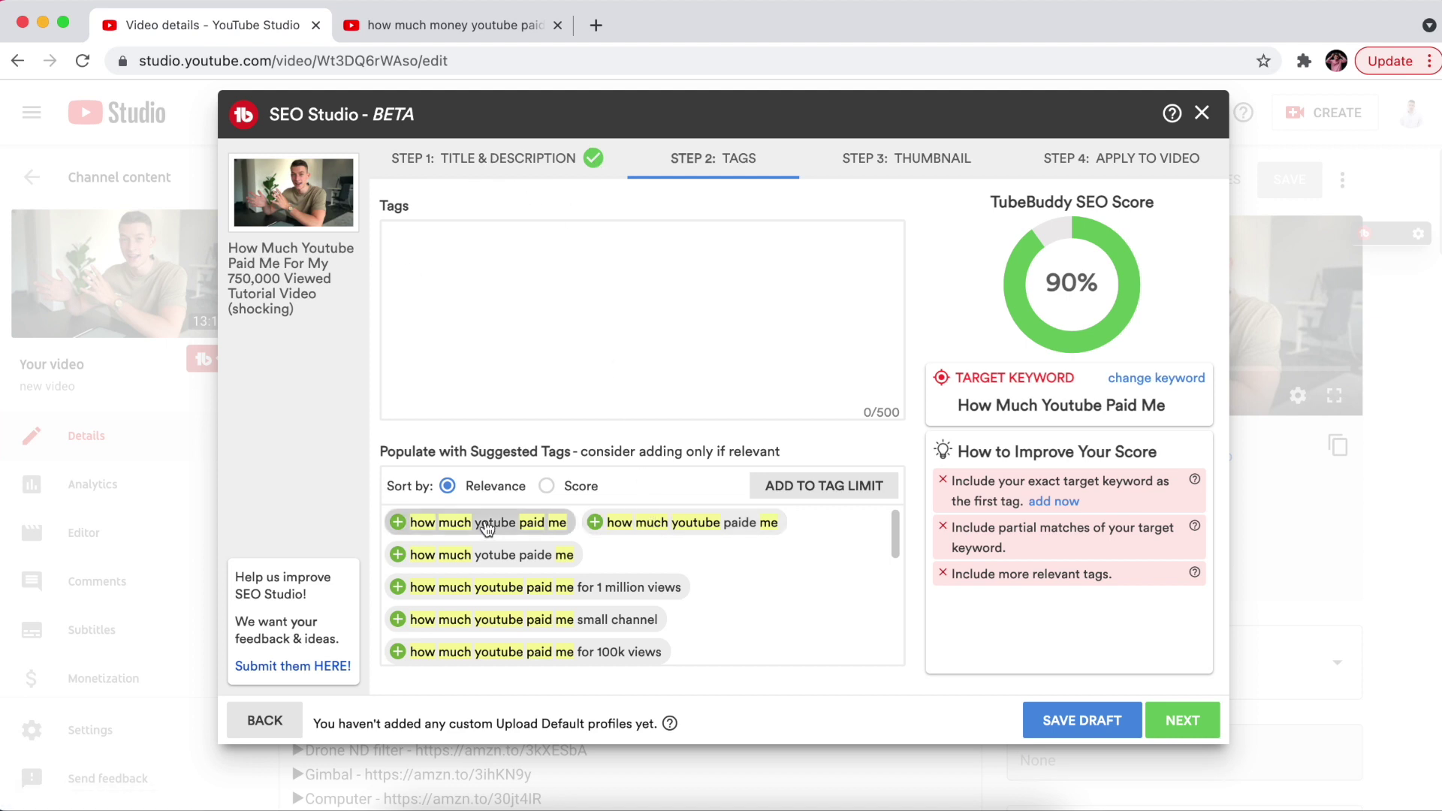
Add the suggested tag "how much yotube paid me" and the custom tag "how much money youtubers make"
{"action": "left_click", "coordinate": [399, 524]}
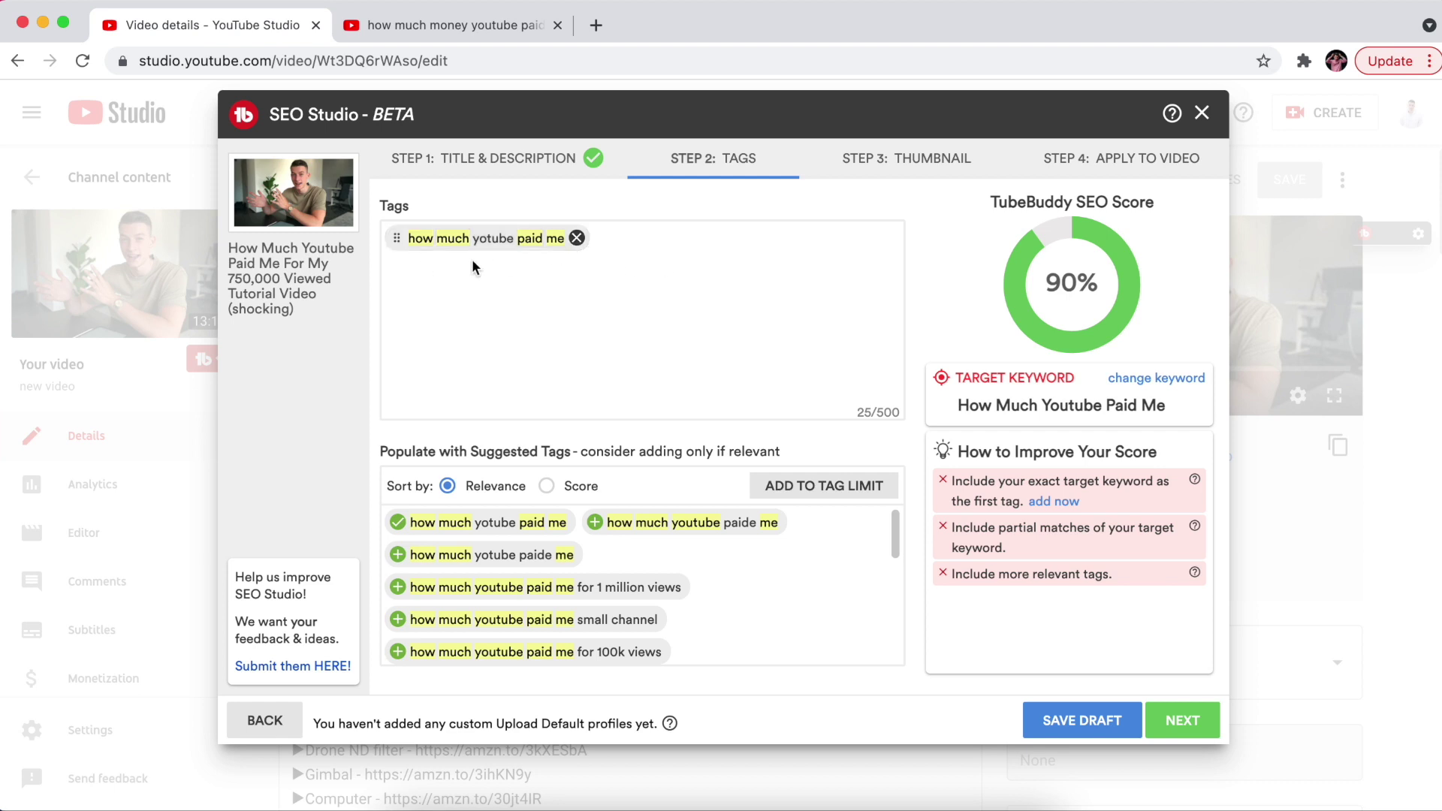
{"action": "left_click", "coordinate": [718, 249]}
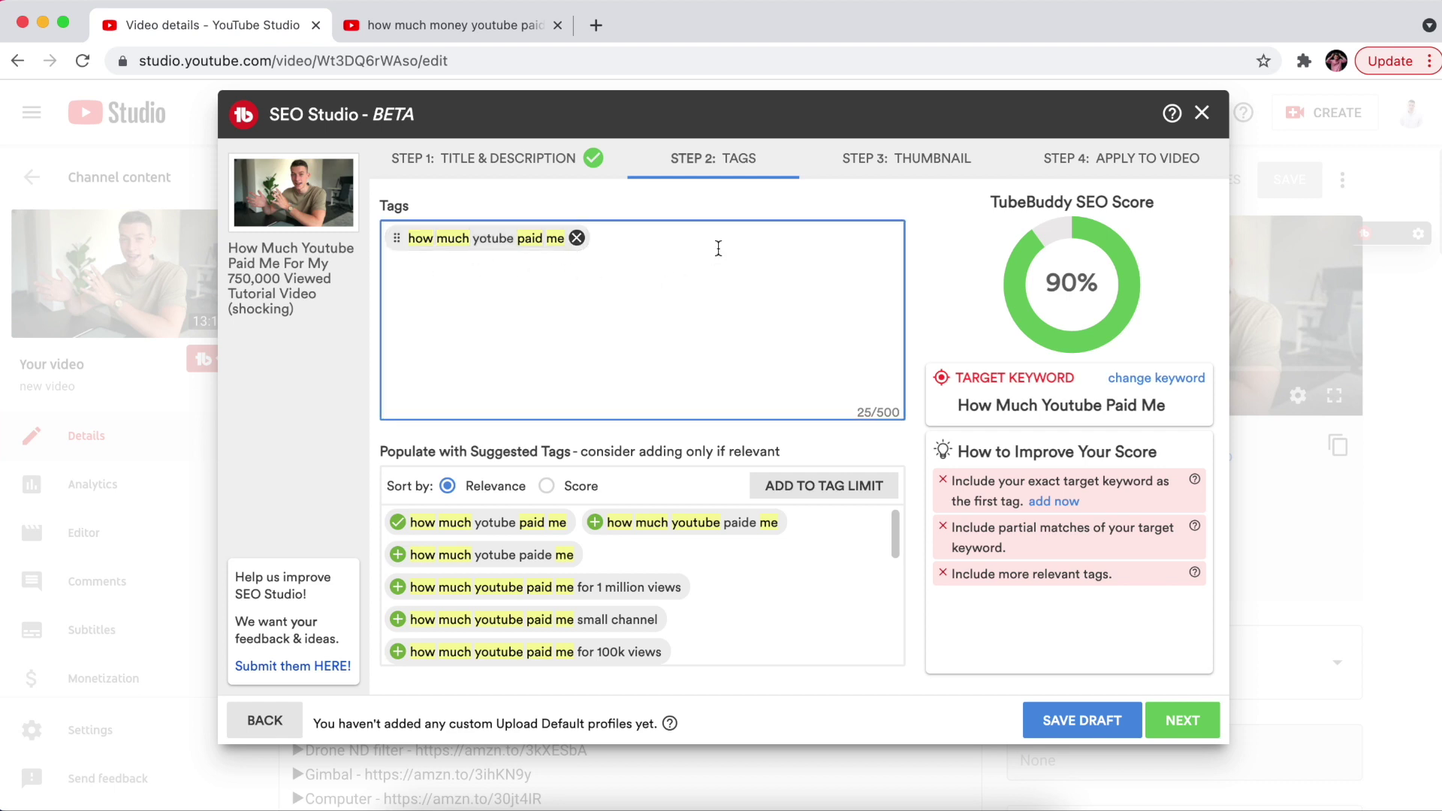
{"action": "type", "text": "how much money youtuber make"}
{"action": "key", "text": "Return"}
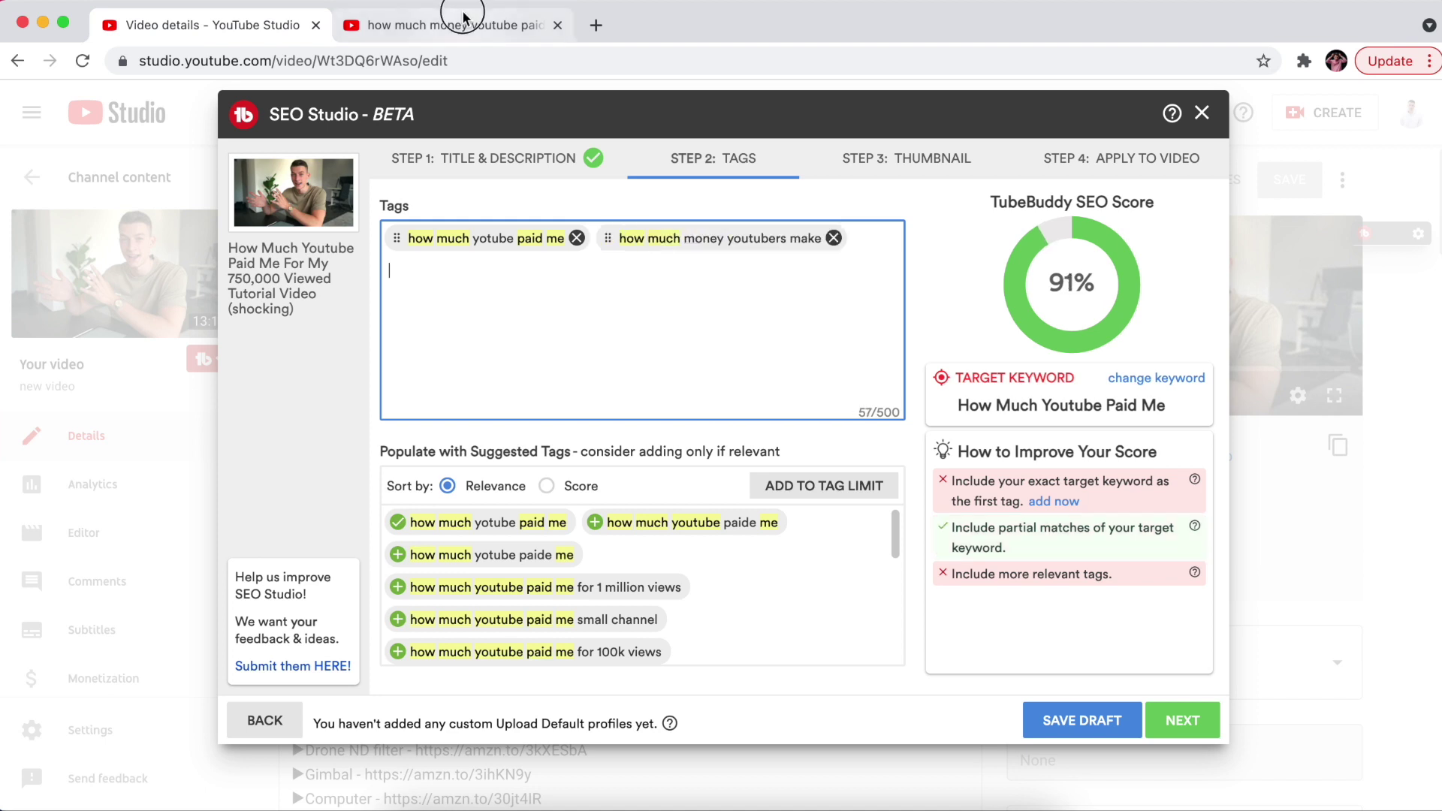
Shorten the YouTube search phrase to "how much money" to look up related search suggestions for tag ideas
{"action": "left_click", "coordinate": [458, 25]}
{"action": "left_click_drag", "start_coordinate": [644, 103], "coordinate": [509, 107]}
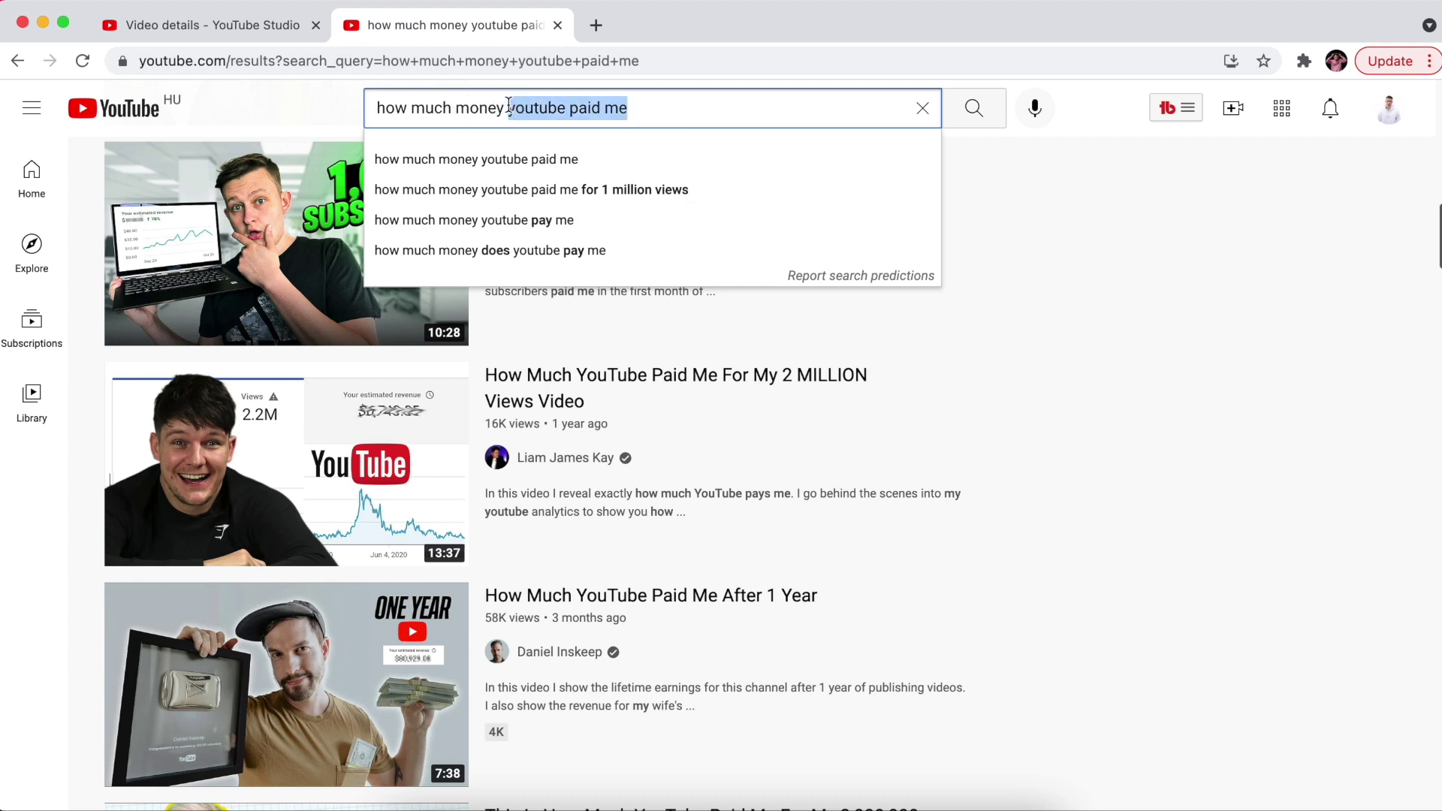
{"action": "triple_click", "coordinate": [662, 98]}
{"action": "left_click", "coordinate": [662, 105]}
{"action": "triple_click", "coordinate": [664, 110]}
{"action": "left_click", "coordinate": [577, 105]}
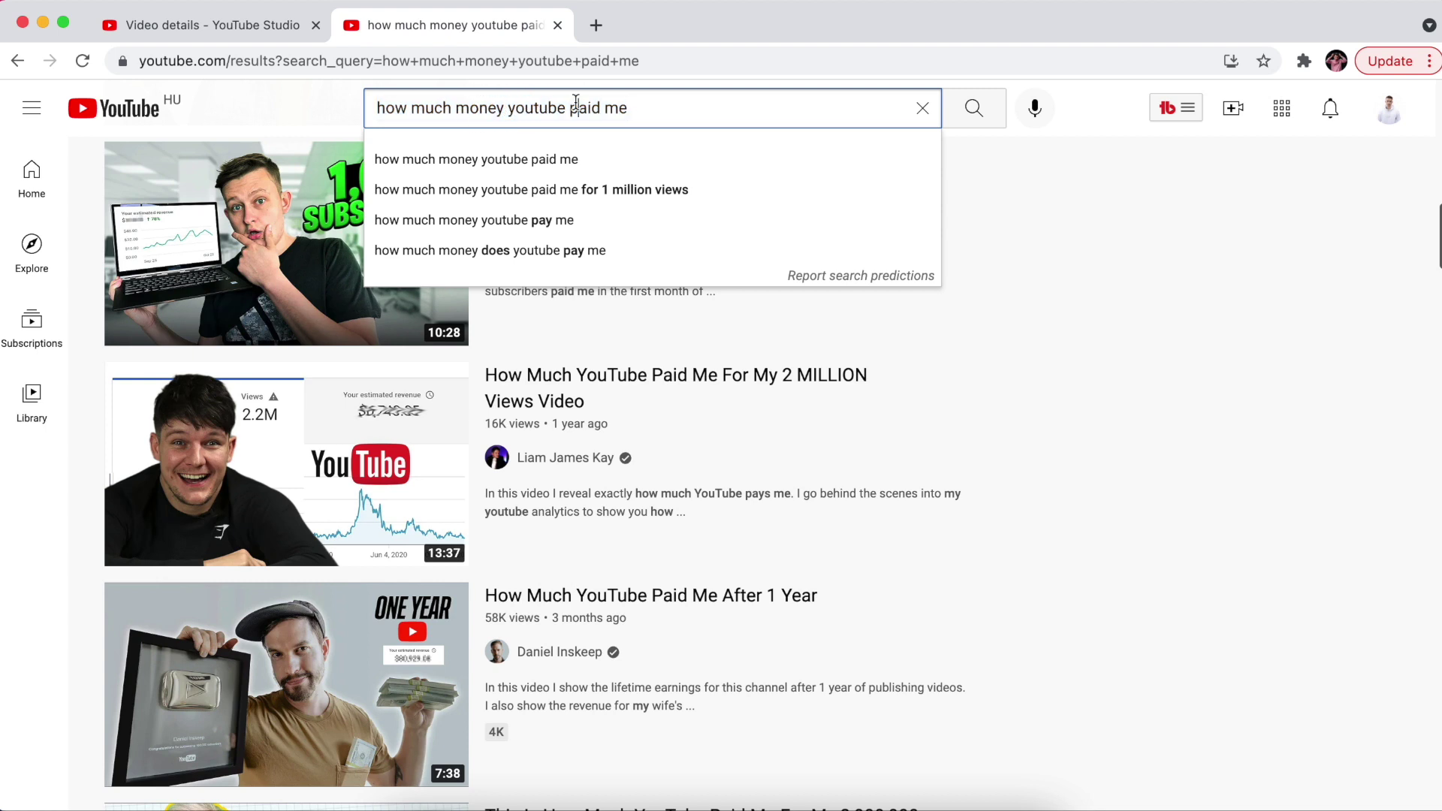
{"action": "left_click_drag", "start_coordinate": [631, 107], "coordinate": [505, 108]}
{"action": "key", "text": "BackSpace"}
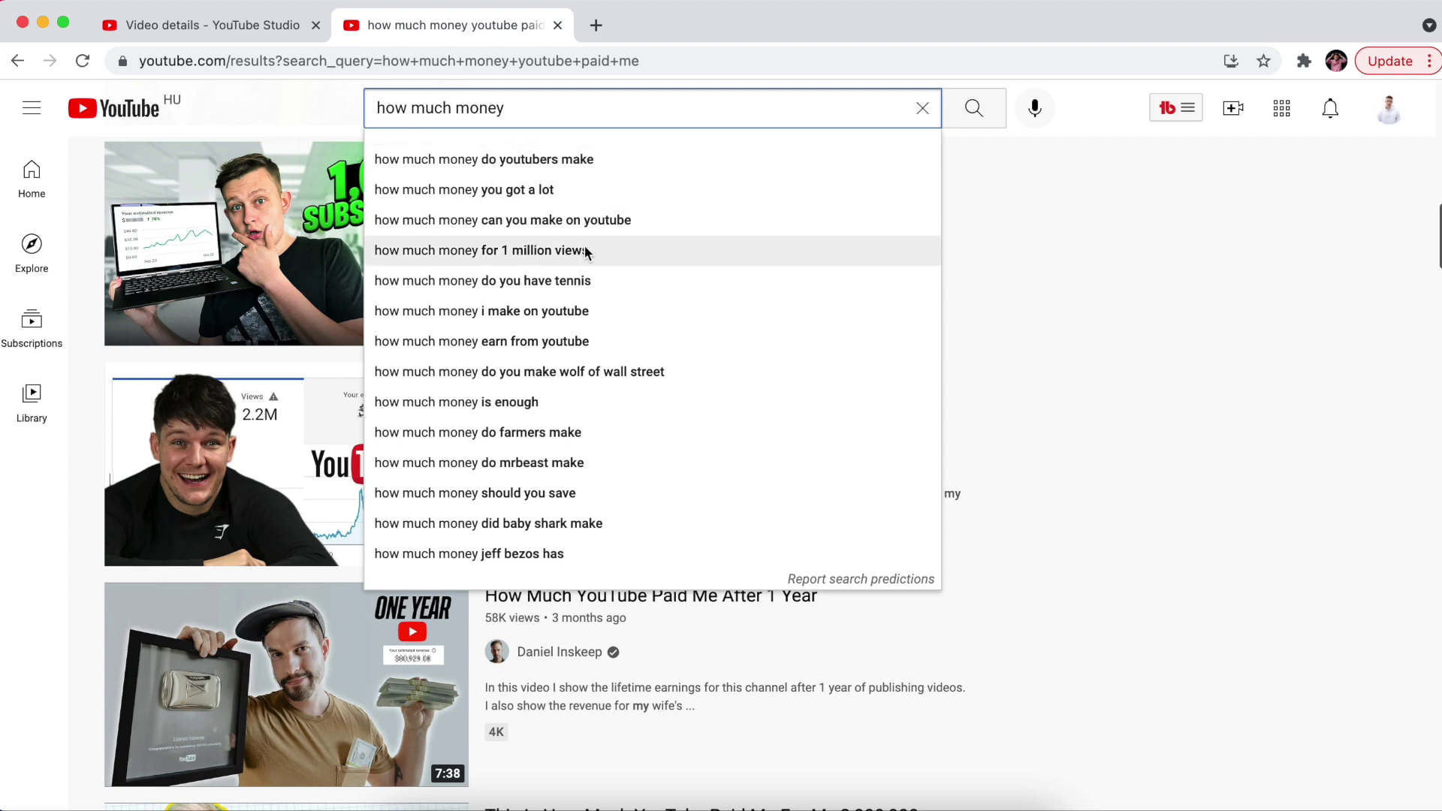
Back in SEO Studio, add the tags "how much money can you make on youtube" and "how much money for a million views"
{"action": "left_click", "coordinate": [239, 24]}
{"action": "left_click", "coordinate": [632, 313]}
{"action": "type", "text": "how much money can you make on youtube"}
{"action": "key", "text": "Return"}
{"action": "type", "text": "how much money for a million views"}
{"action": "key", "text": "Return"}
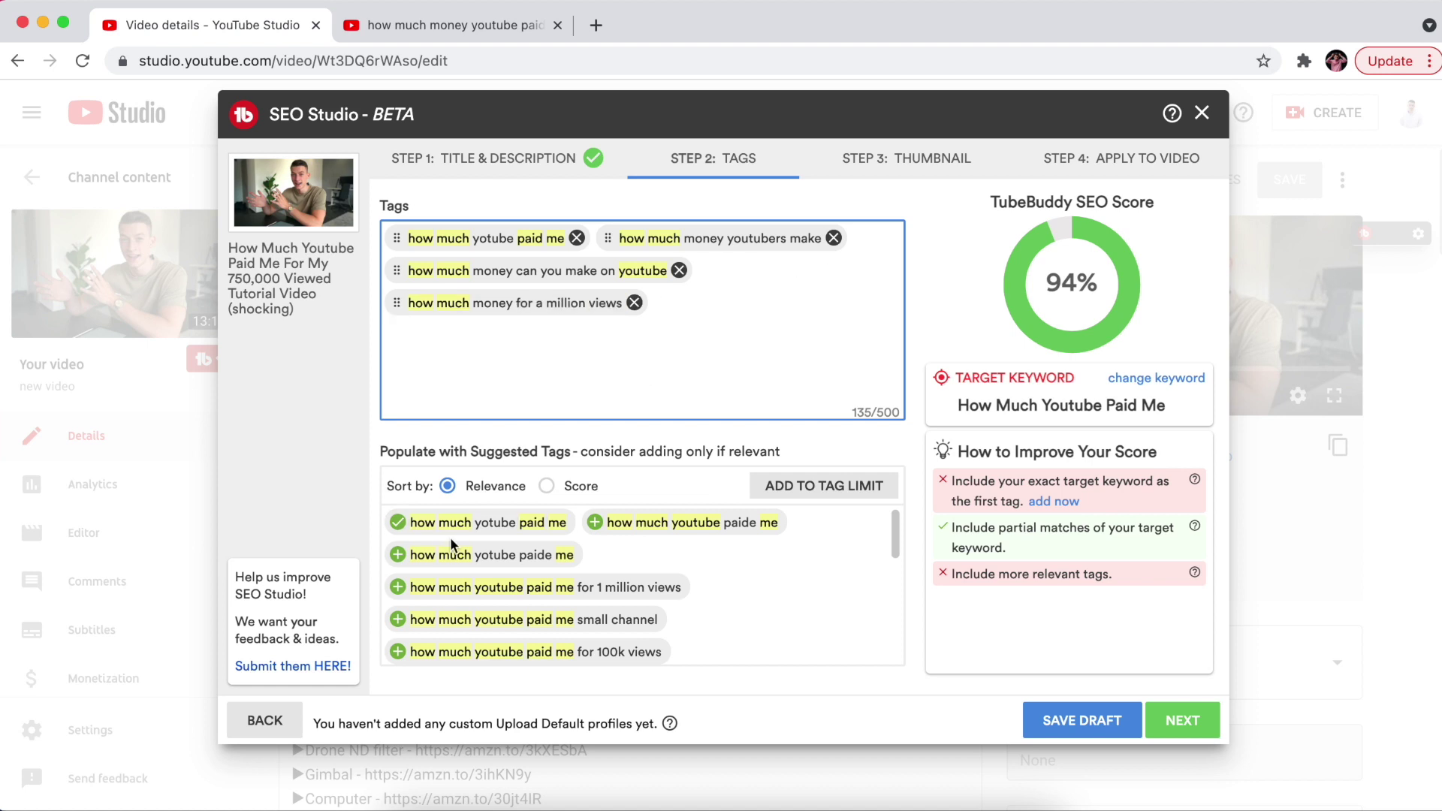
Add the suggested tags "how much youtube paide me" plus the "how much youtube paid me" variants "small channel", "for 1 million views" and "in 2020"
{"action": "left_click", "coordinate": [609, 526]}
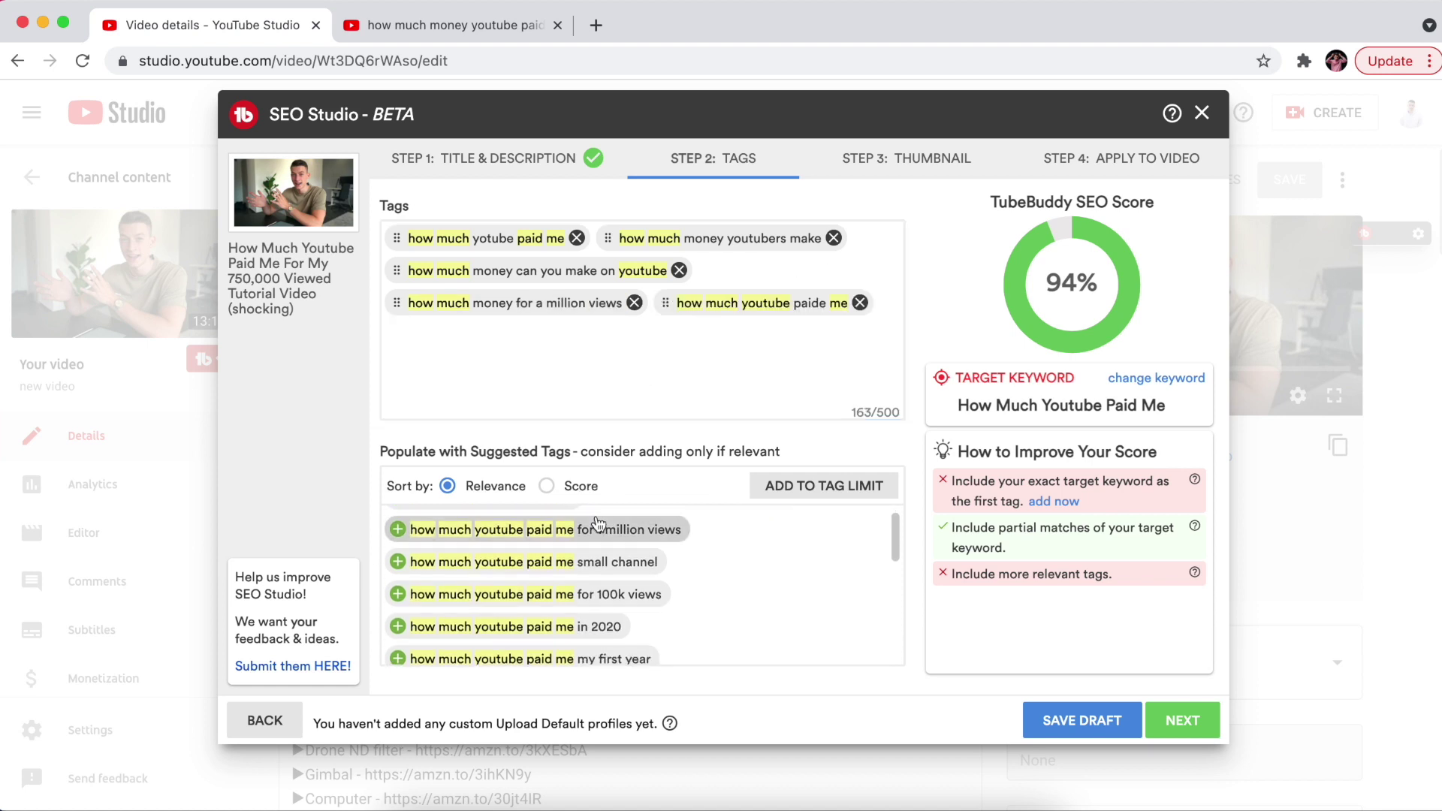
{"action": "left_click", "coordinate": [400, 563]}
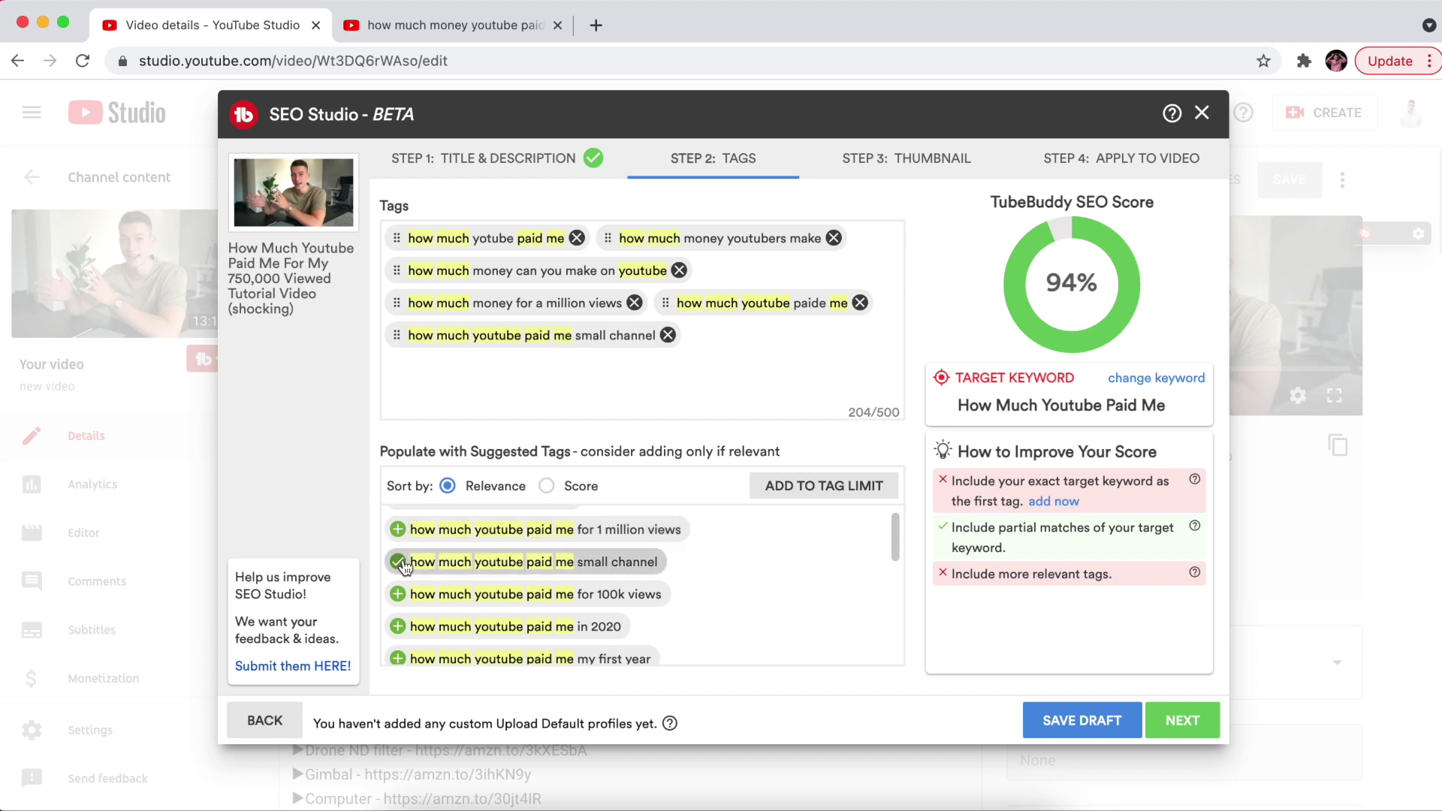
{"action": "left_click", "coordinate": [398, 530]}
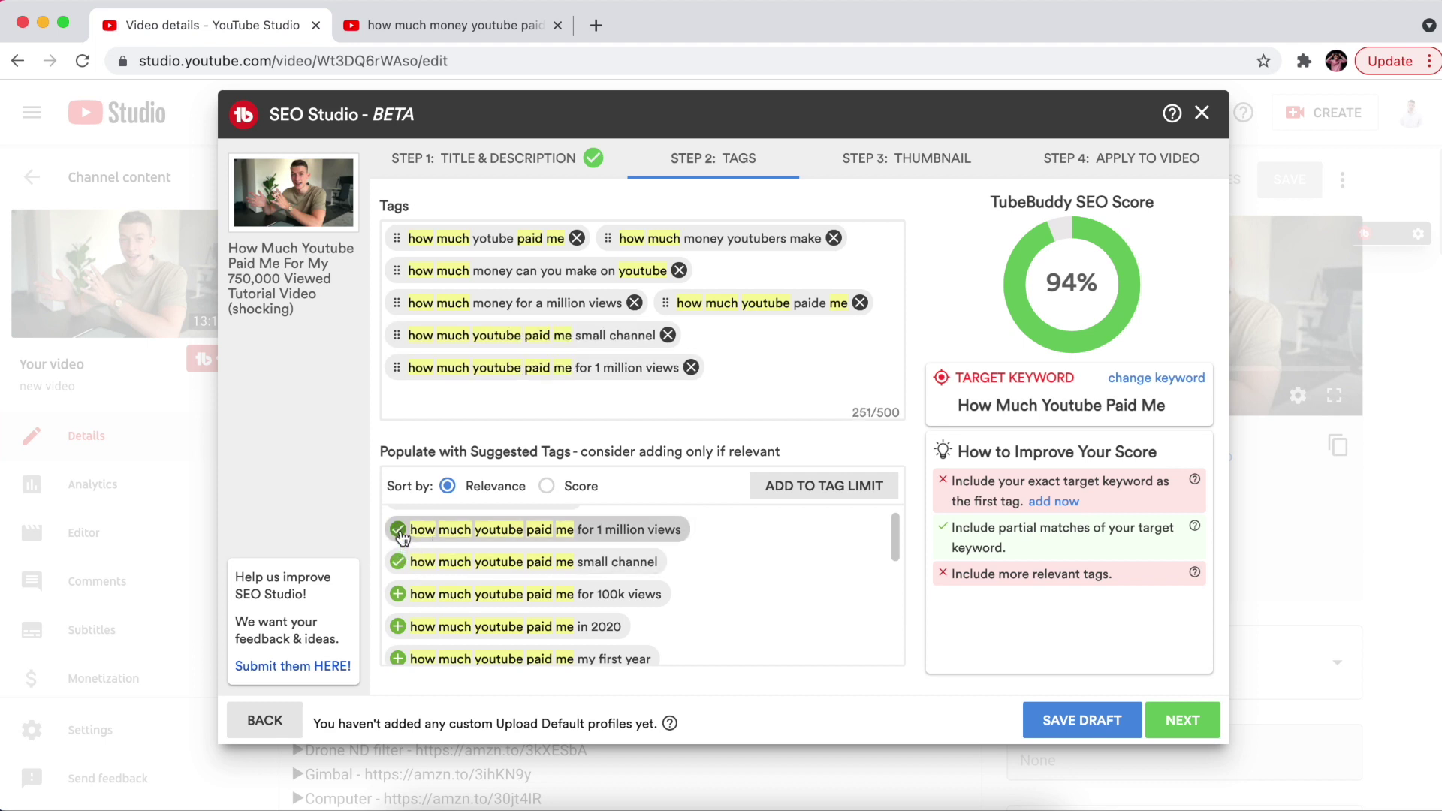
{"action": "left_click", "coordinate": [416, 601]}
Add the tags "how much youtube paid me 2021", "how much youtube pays me" and "how much money i make on youtube"
{"action": "type", "text": "how much youtube paid me 2021"}
{"action": "key", "text": "Return"}
{"action": "type", "text": "how much youtube pays me"}
{"action": "key", "text": "Return"}
{"action": "type", "text": "how much money i make on youtube"}
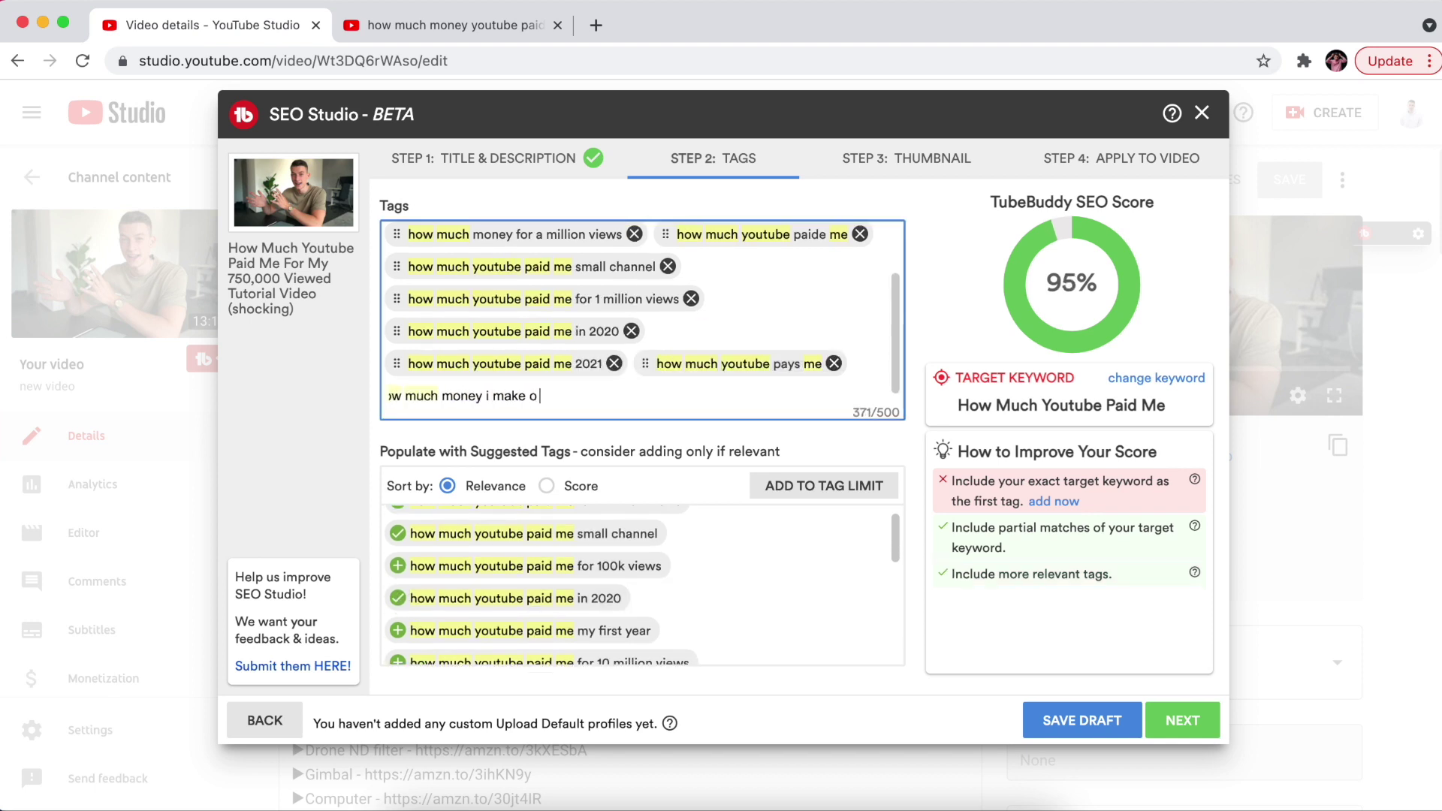
{"action": "key", "text": "Return"}
{"action": "scroll", "coordinate": [598, 556], "scroll_direction": "down", "scroll_amount": 5}
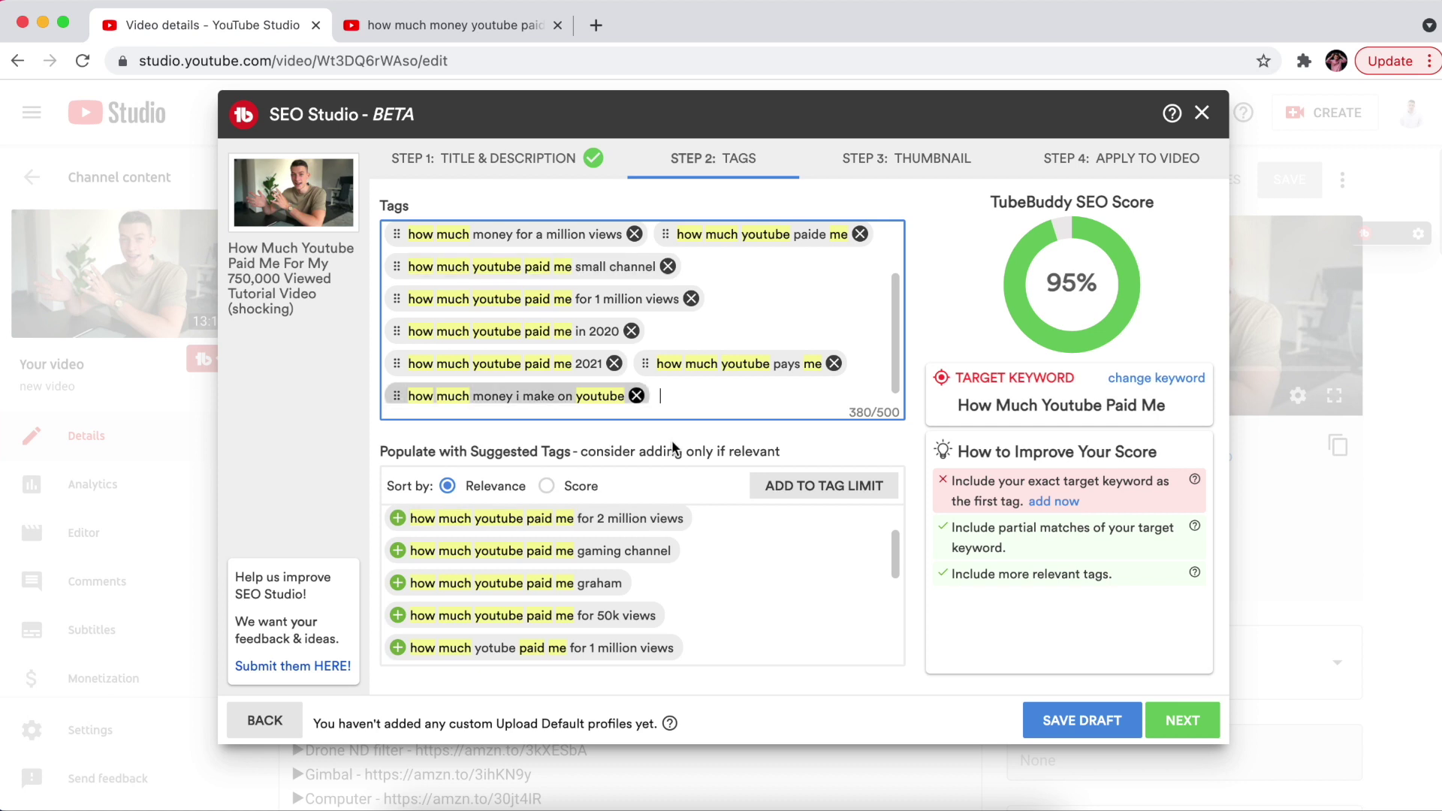
{"action": "left_click", "coordinate": [717, 389]}
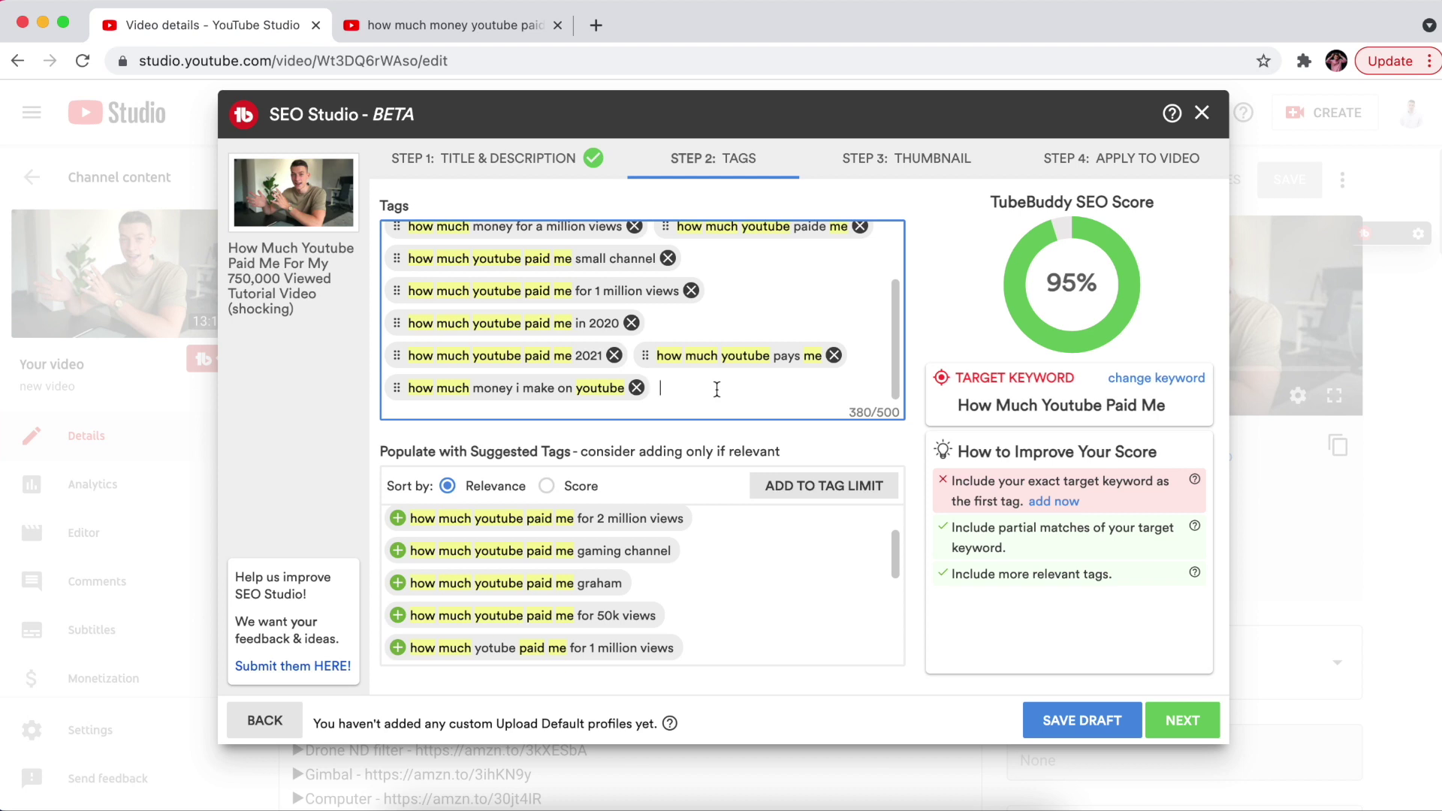
On YouTube, open the search result "How much money YouTube paid me in 2020", mute its ad and examine the tags it uses
{"action": "left_click", "coordinate": [432, 33]}
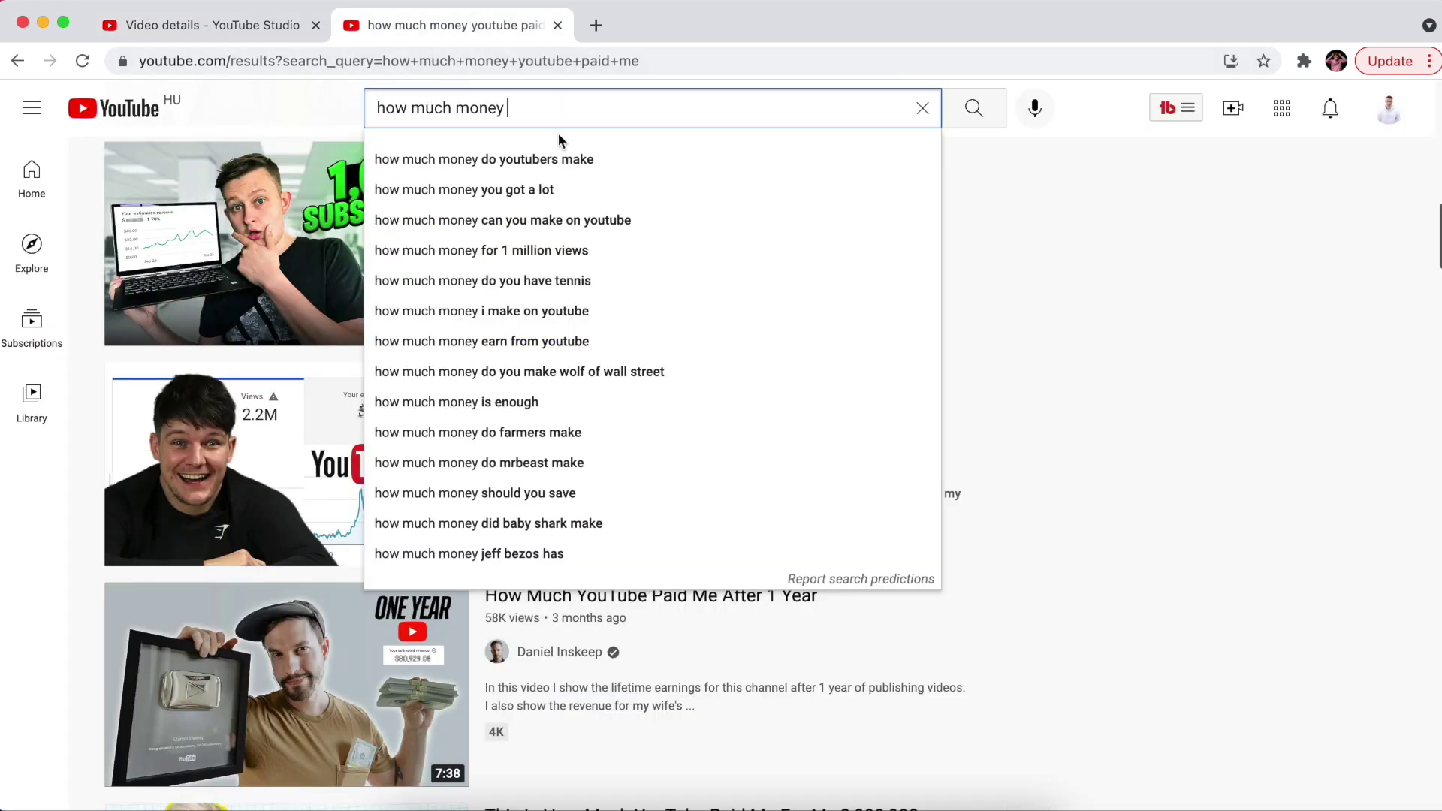
{"action": "left_click", "coordinate": [1117, 198]}
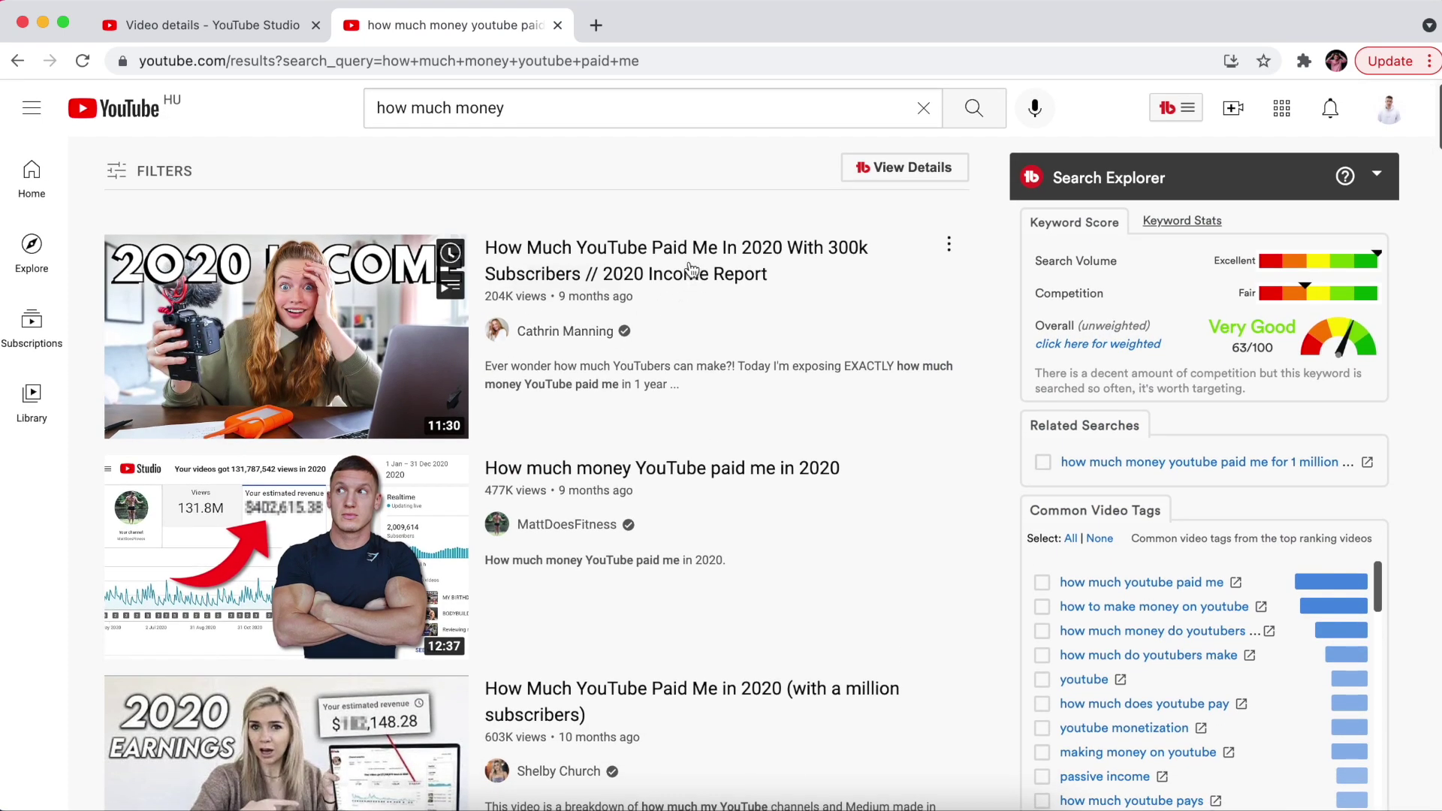
{"action": "left_click", "coordinate": [797, 501]}
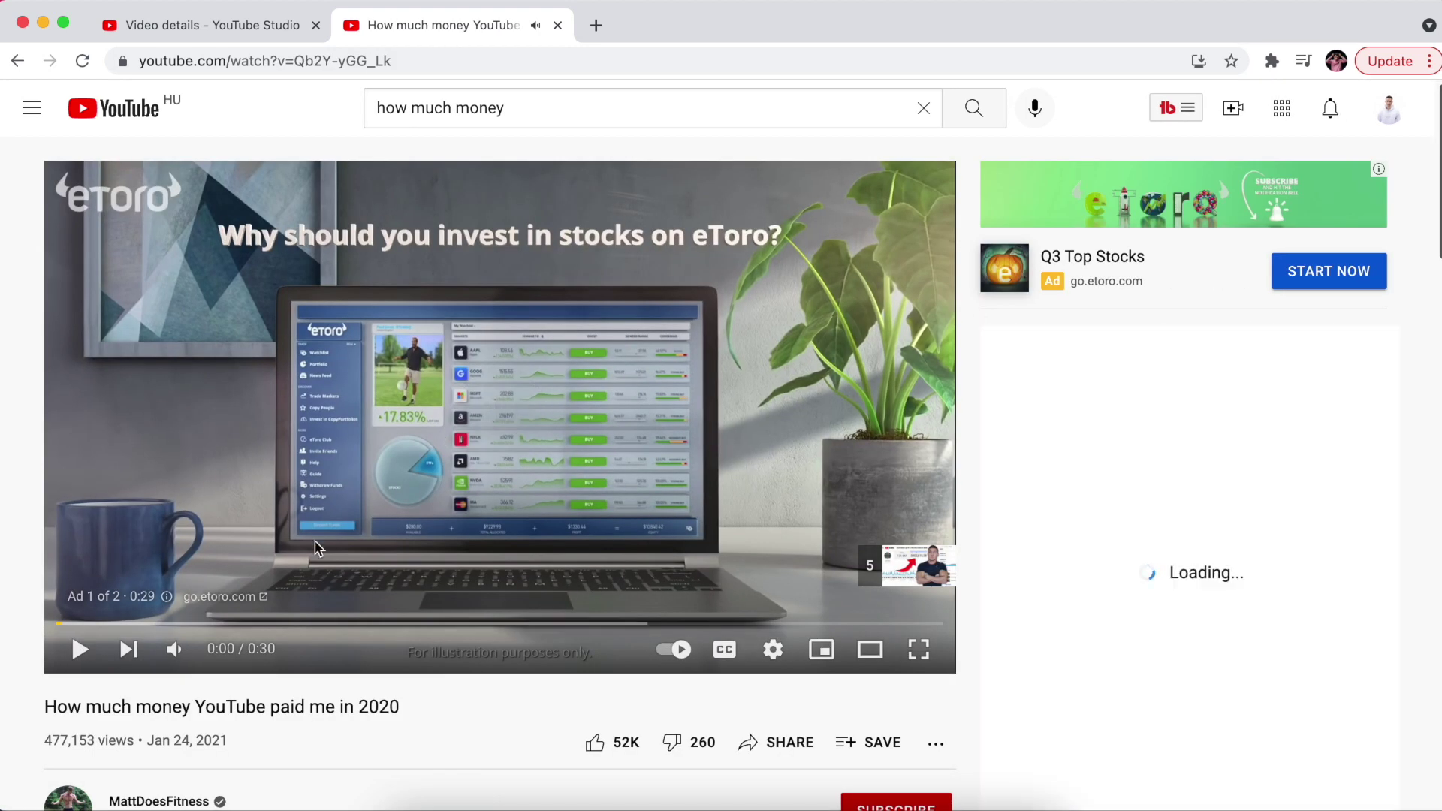
{"action": "left_click_drag", "start_coordinate": [218, 649], "coordinate": [205, 649]}
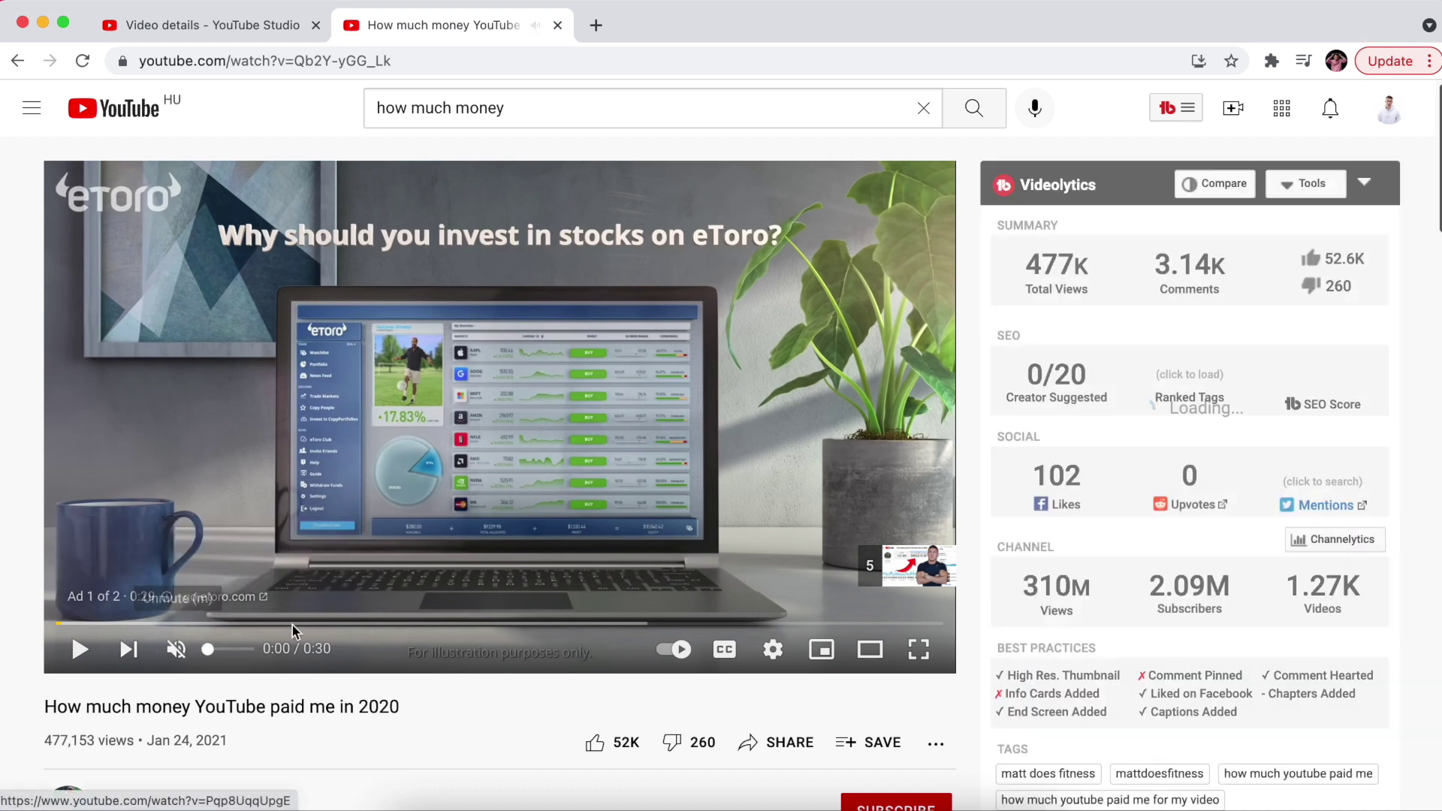
{"action": "scroll", "coordinate": [1125, 591], "scroll_direction": "down", "scroll_amount": 2}
{"action": "scroll", "coordinate": [1125, 591], "scroll_direction": "down", "scroll_amount": 3}
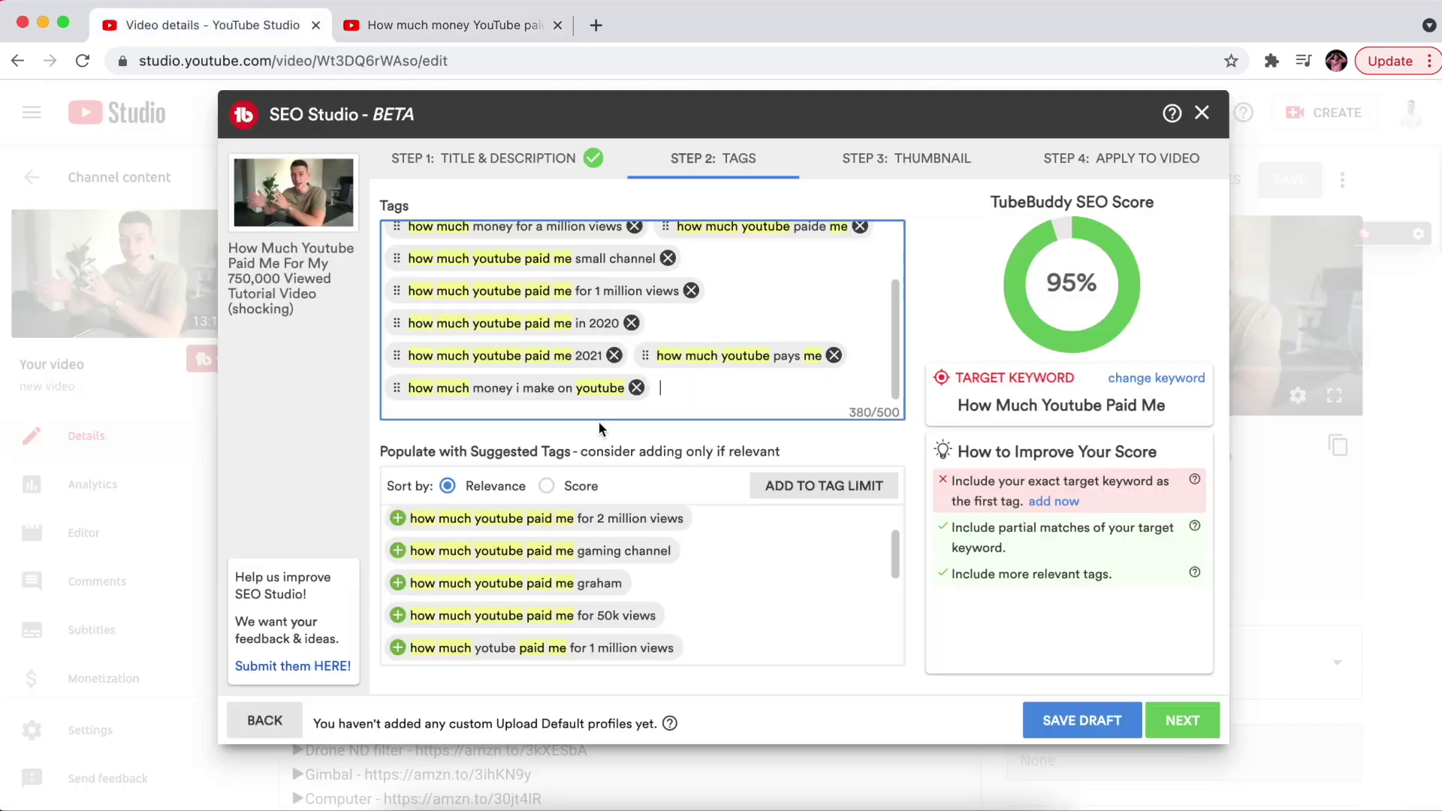
Back in SEO Studio, add the tags "how much youtube pays for 1000 views", "how much youtube pays", "youtube money" and "youtube income"
{"action": "type", "text": "how much youtube pays for 1000 views"}
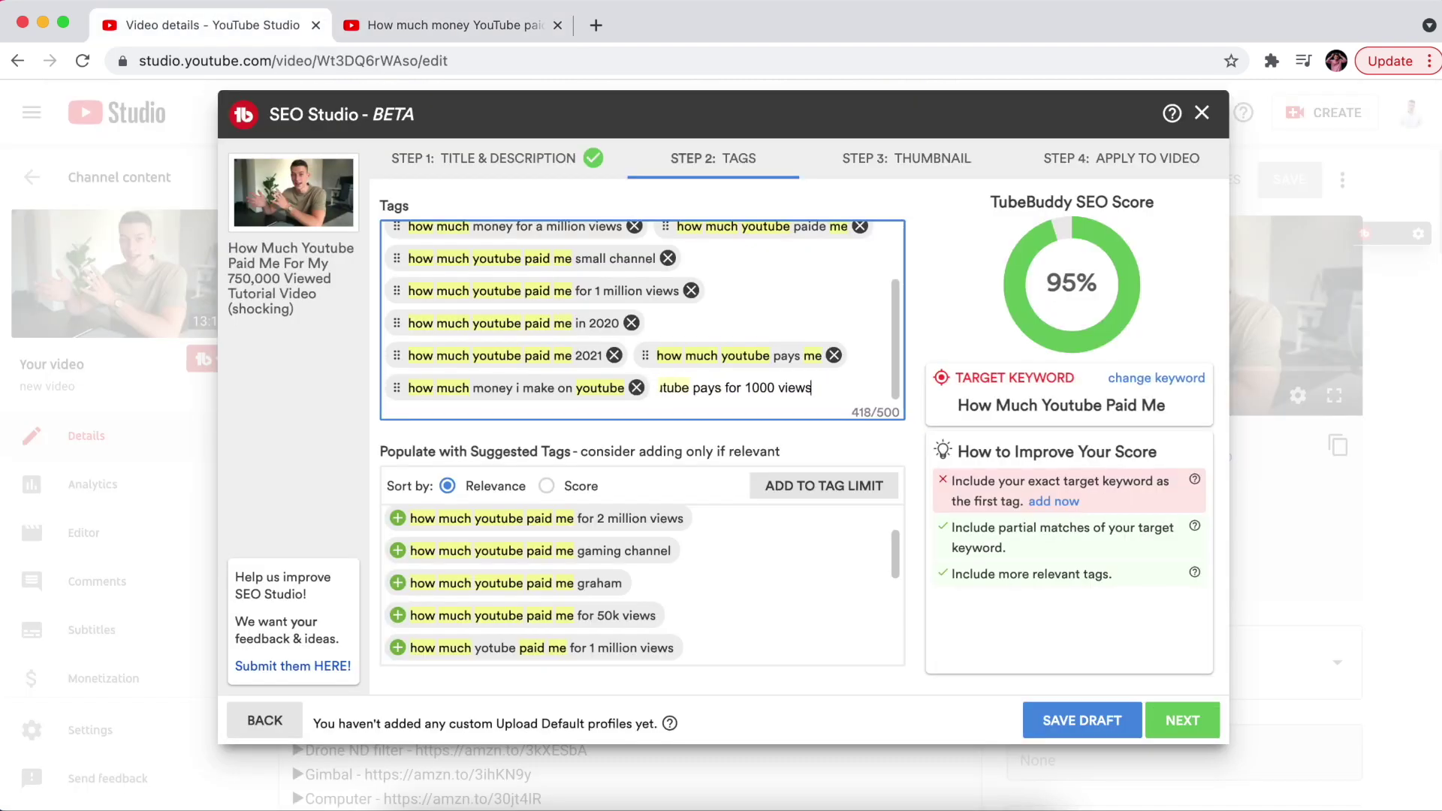
{"action": "key", "text": "Return"}
{"action": "type", "text": "how much youtube pays"}
{"action": "key", "text": "Return"}
{"action": "type", "text": "youtube money"}
{"action": "key", "text": "Return"}
{"action": "type", "text": "youtube income"}
{"action": "key", "text": "Return"}
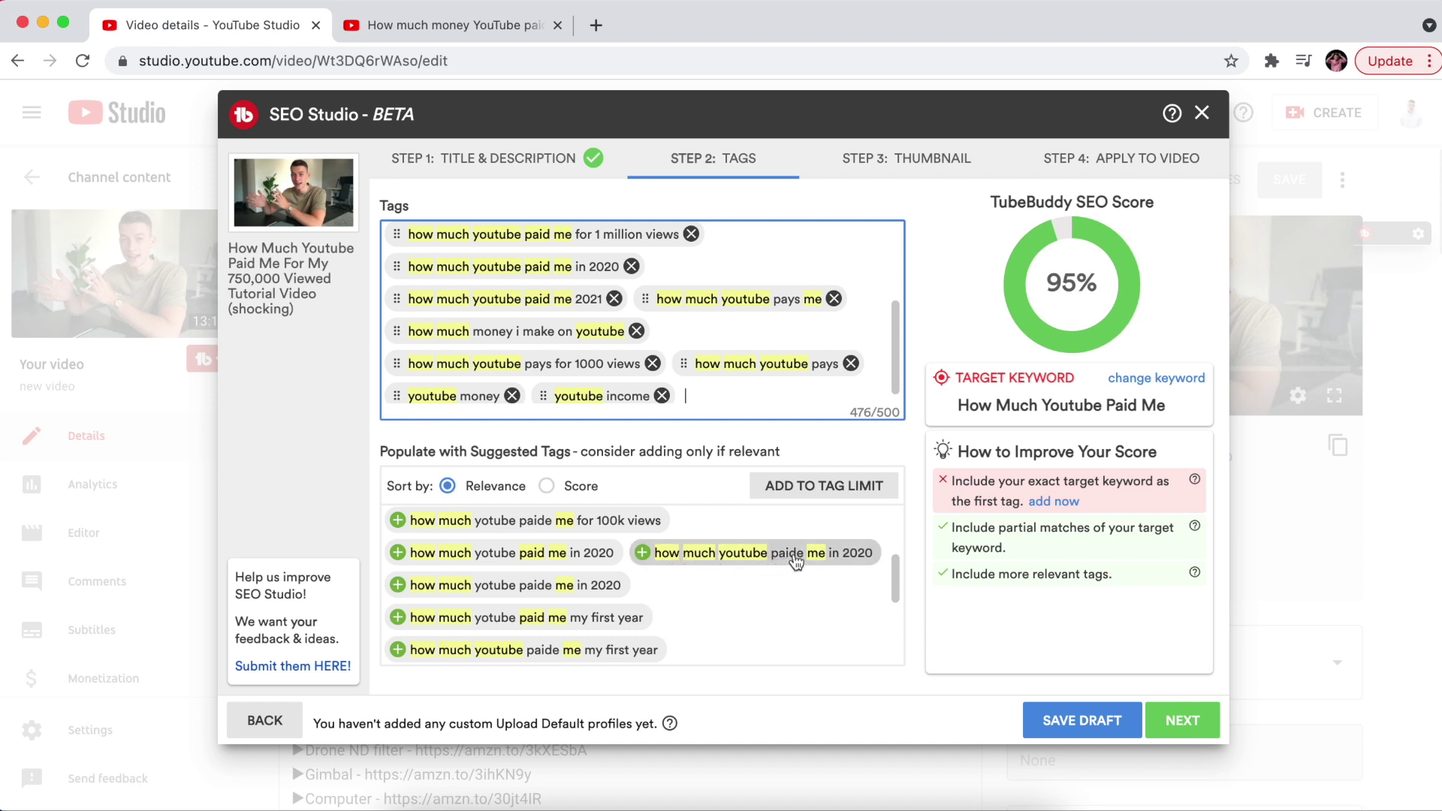
Remove the "youtube money" tag and make the exact target keyword "how much youtube paid me" the first tag
{"action": "scroll", "coordinate": [856, 571], "scroll_direction": "up", "scroll_amount": 1}
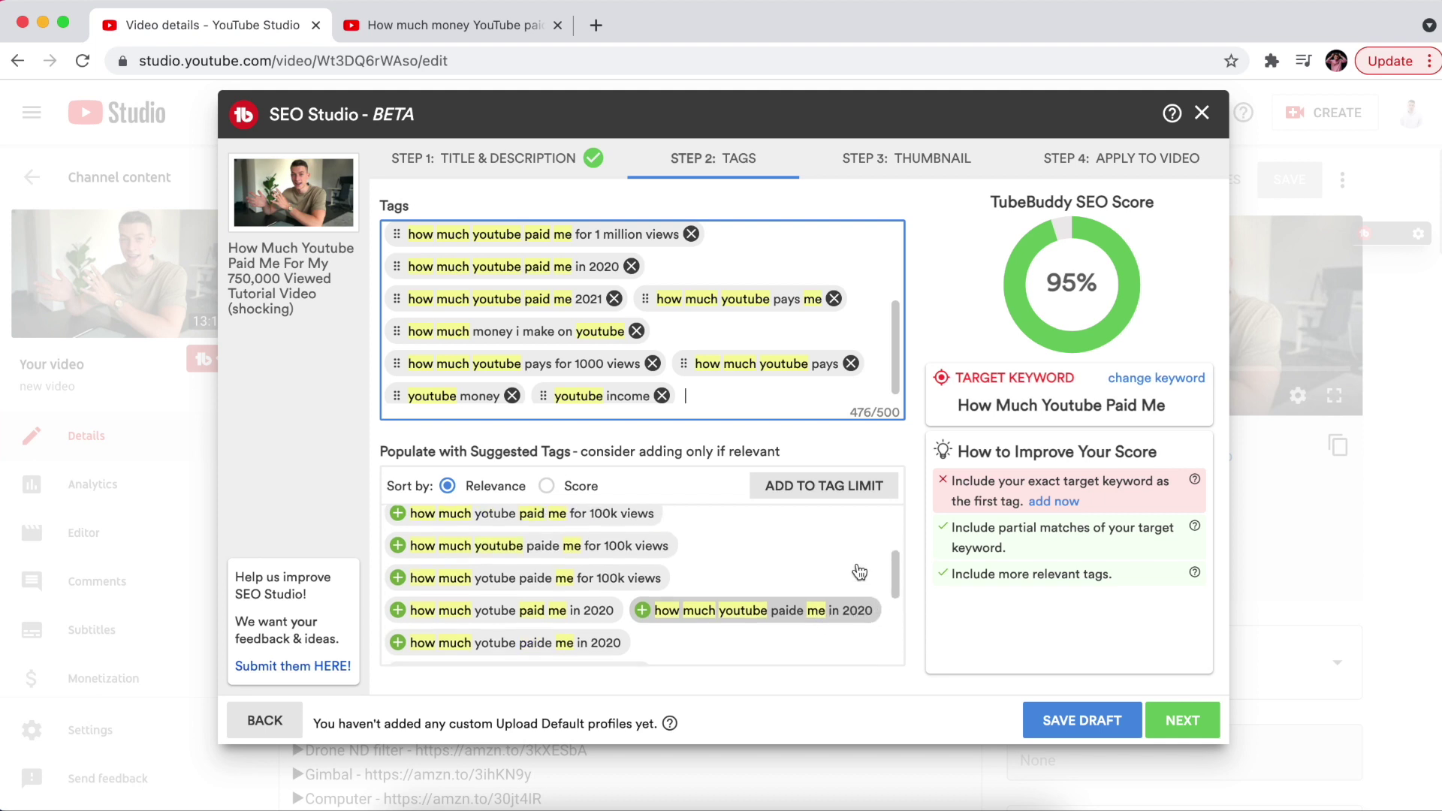
{"action": "scroll", "coordinate": [855, 565], "scroll_direction": "down", "scroll_amount": 1}
{"action": "scroll", "coordinate": [855, 565], "scroll_direction": "up", "scroll_amount": 1}
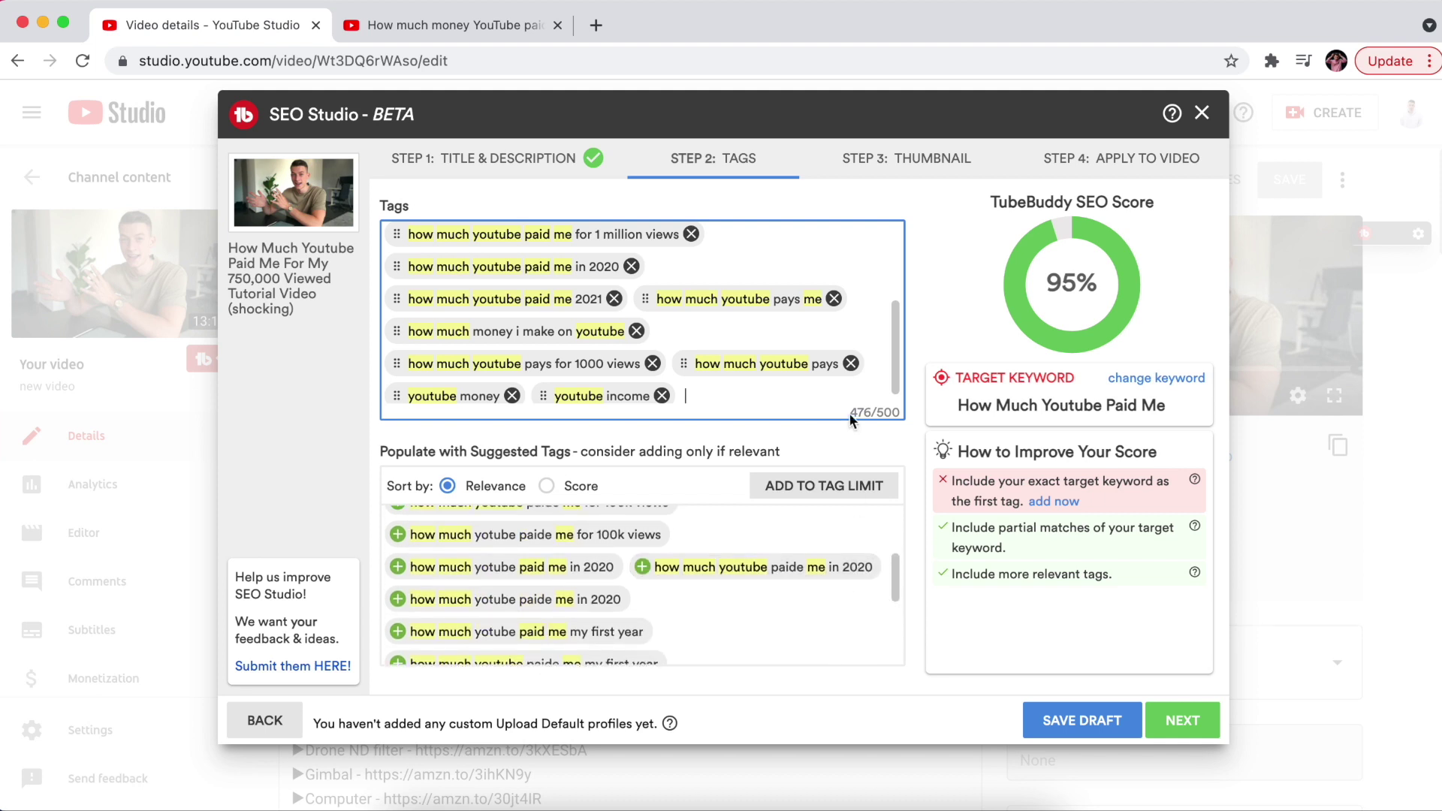
{"action": "scroll", "coordinate": [742, 519], "scroll_direction": "up", "scroll_amount": 8}
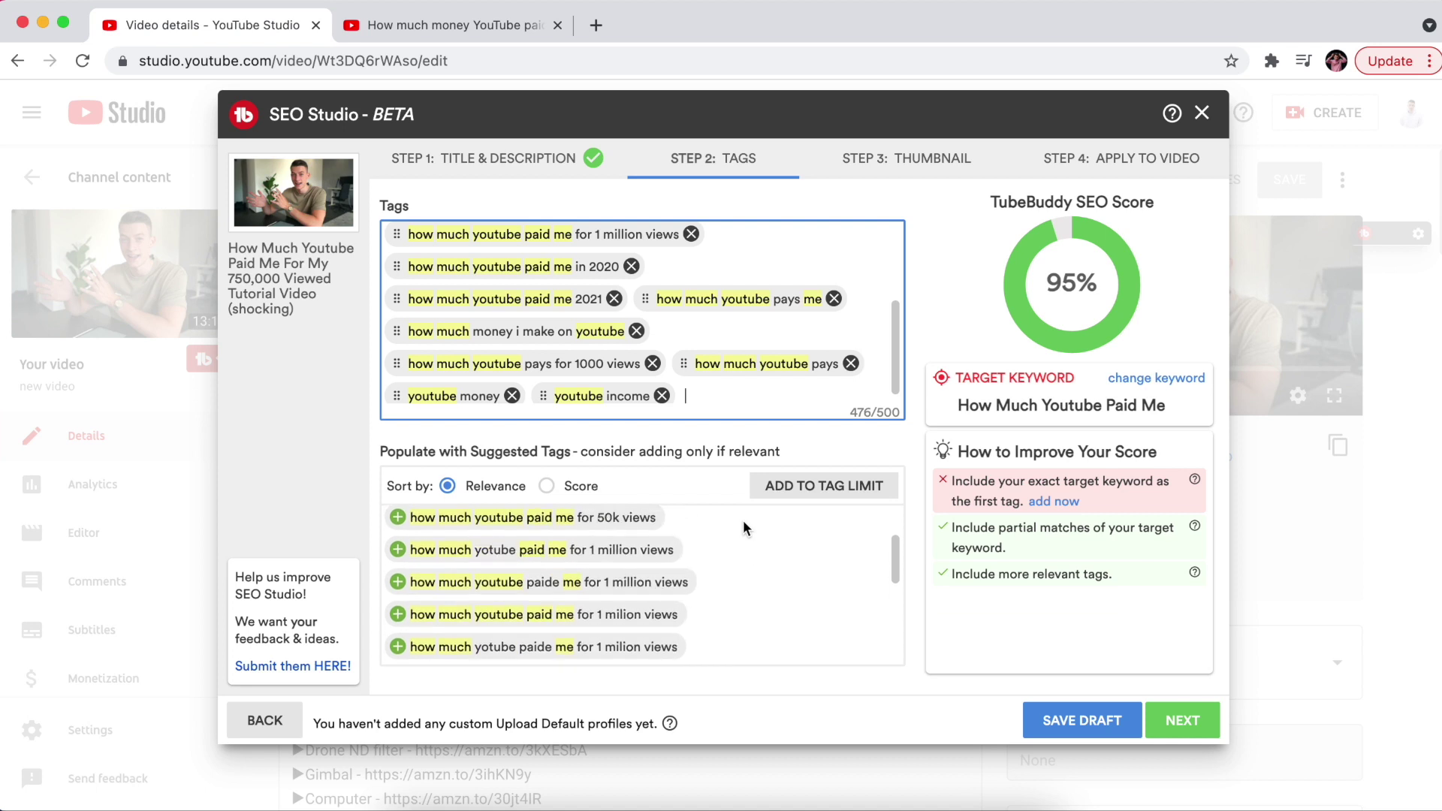
{"action": "scroll", "coordinate": [638, 316], "scroll_direction": "up", "scroll_amount": 5}
{"action": "left_click_drag", "start_coordinate": [515, 267], "coordinate": [395, 235]}
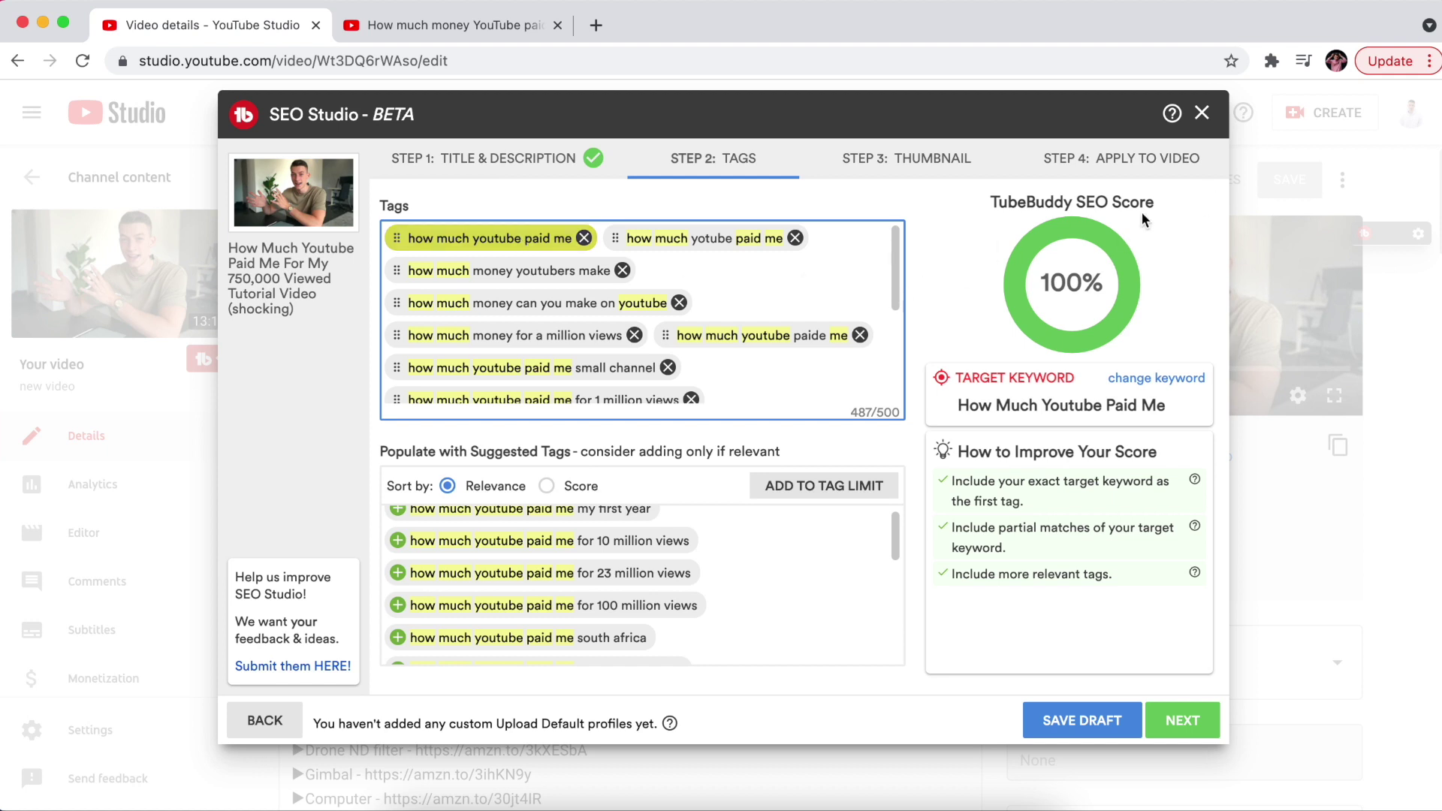
Examine the TubeBuddy SEO score and read through the complete tag list
{"action": "left_click_drag", "start_coordinate": [1084, 201], "coordinate": [1193, 200]}
{"action": "left_click", "coordinate": [1129, 274]}
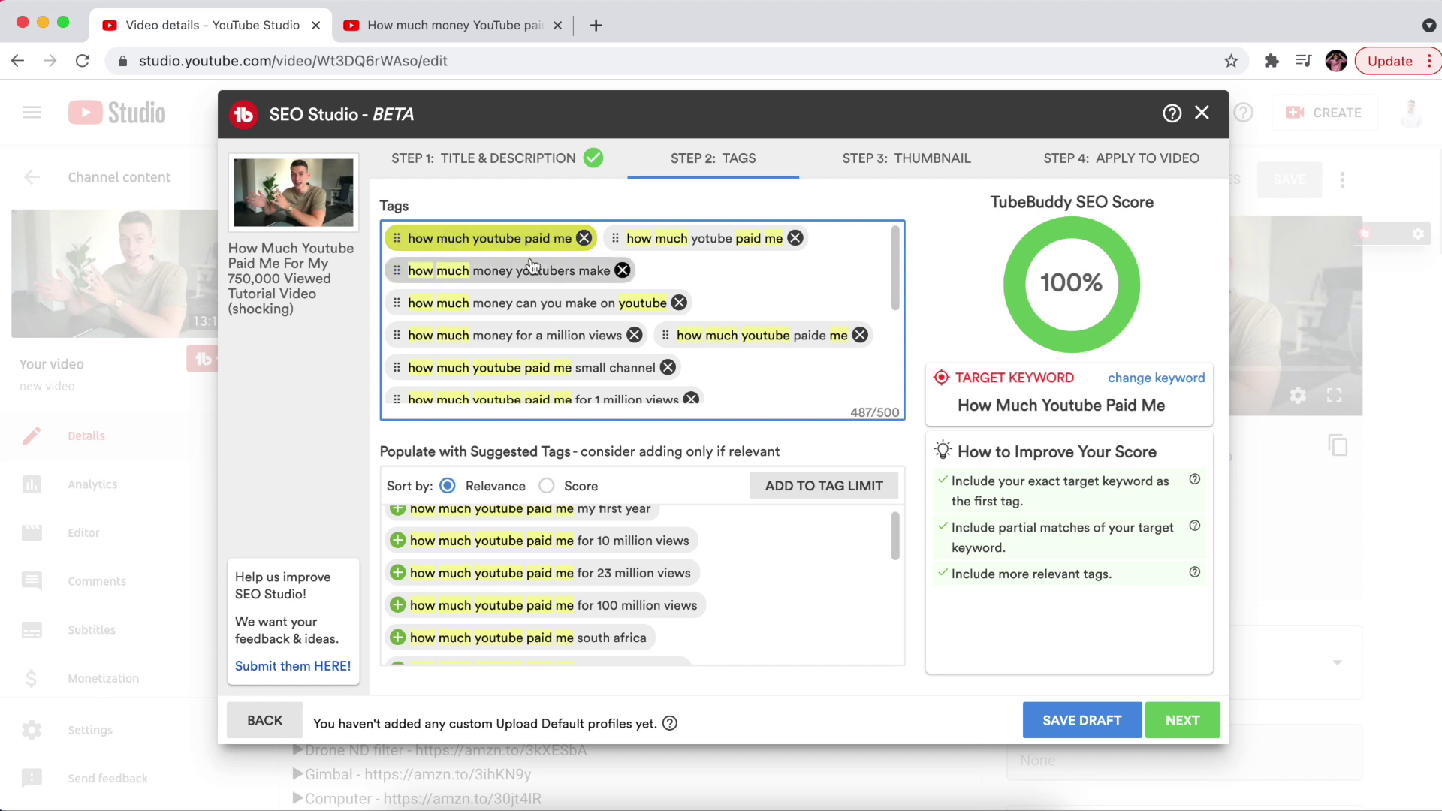
{"action": "scroll", "coordinate": [526, 293], "scroll_direction": "down", "scroll_amount": 3}
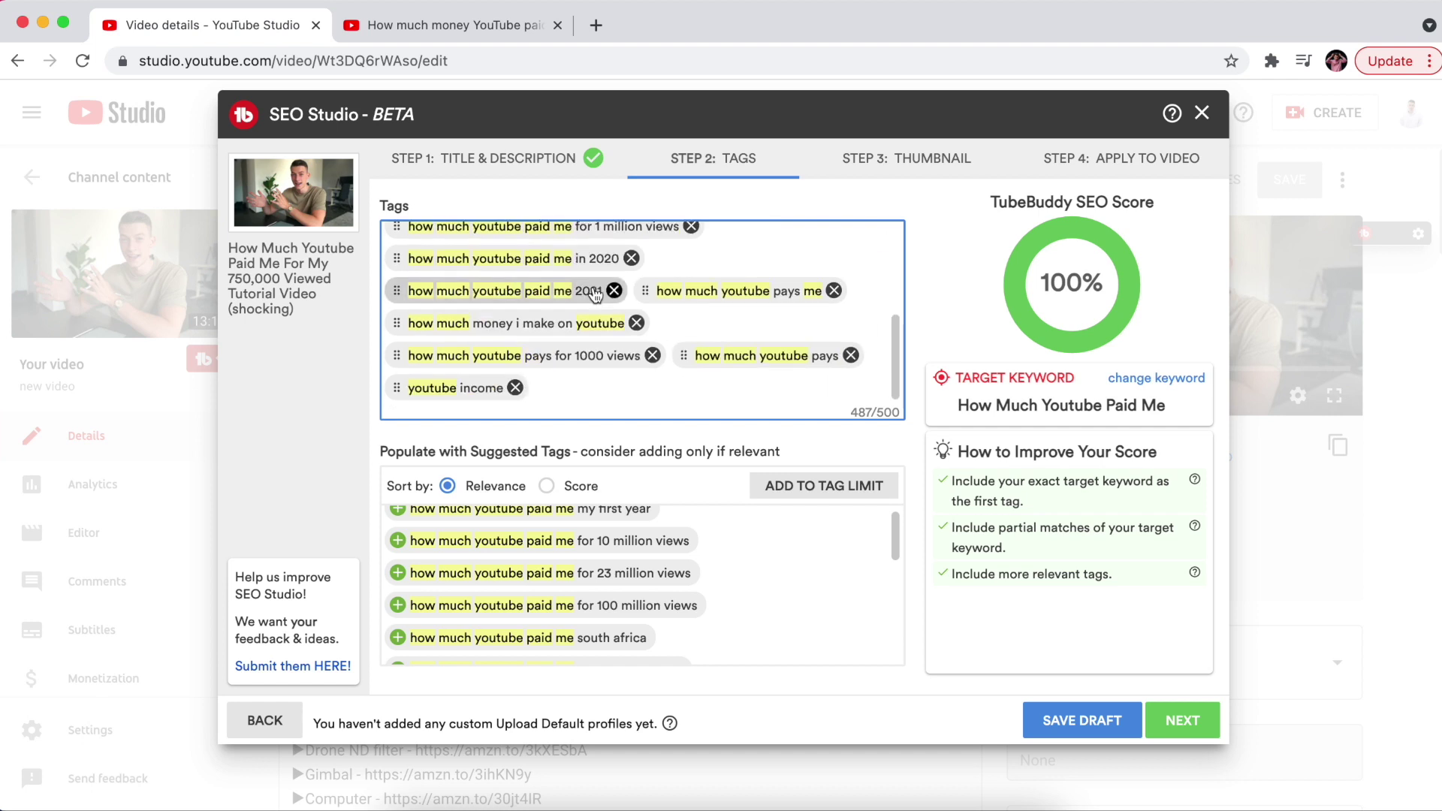
{"action": "scroll", "coordinate": [597, 295], "scroll_direction": "up", "scroll_amount": 3}
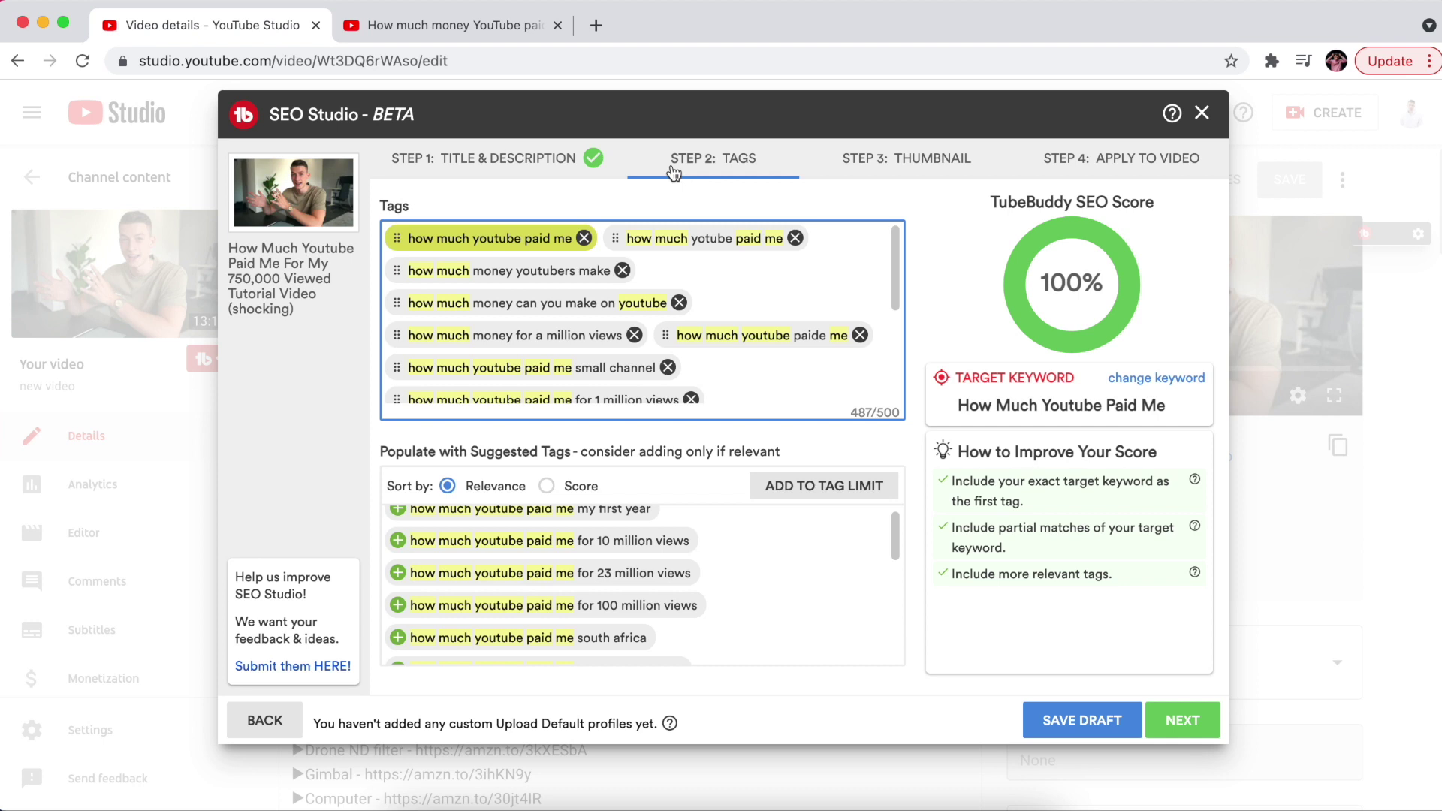
{"action": "scroll", "coordinate": [715, 286], "scroll_direction": "down", "scroll_amount": 3}
{"action": "scroll", "coordinate": [715, 273], "scroll_direction": "up", "scroll_amount": 2}
{"action": "scroll", "coordinate": [716, 274], "scroll_direction": "down", "scroll_amount": 2}
{"action": "scroll", "coordinate": [715, 274], "scroll_direction": "up", "scroll_amount": 5}
{"action": "scroll", "coordinate": [805, 342], "scroll_direction": "down", "scroll_amount": 5}
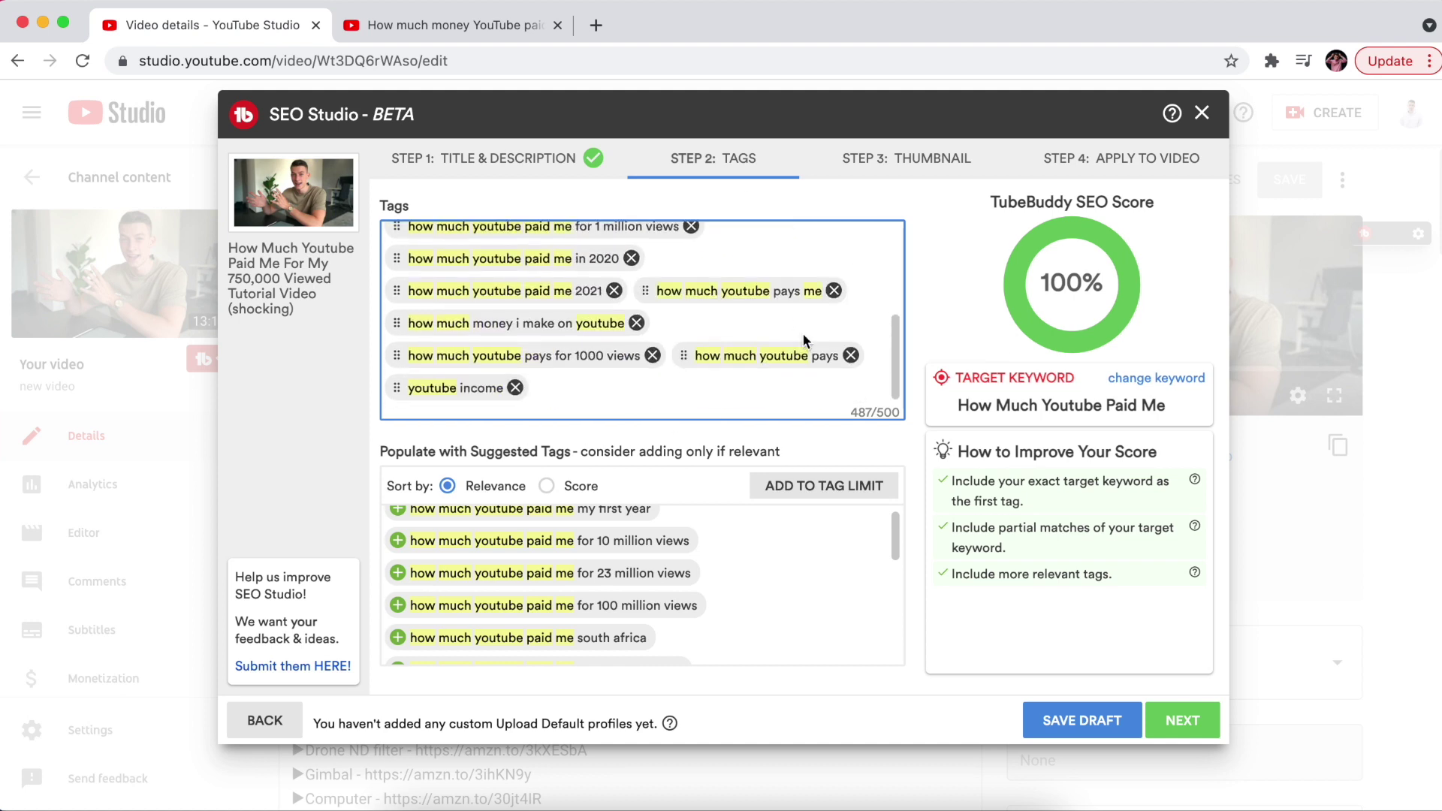
{"action": "scroll", "coordinate": [819, 330], "scroll_direction": "up", "scroll_amount": 5}
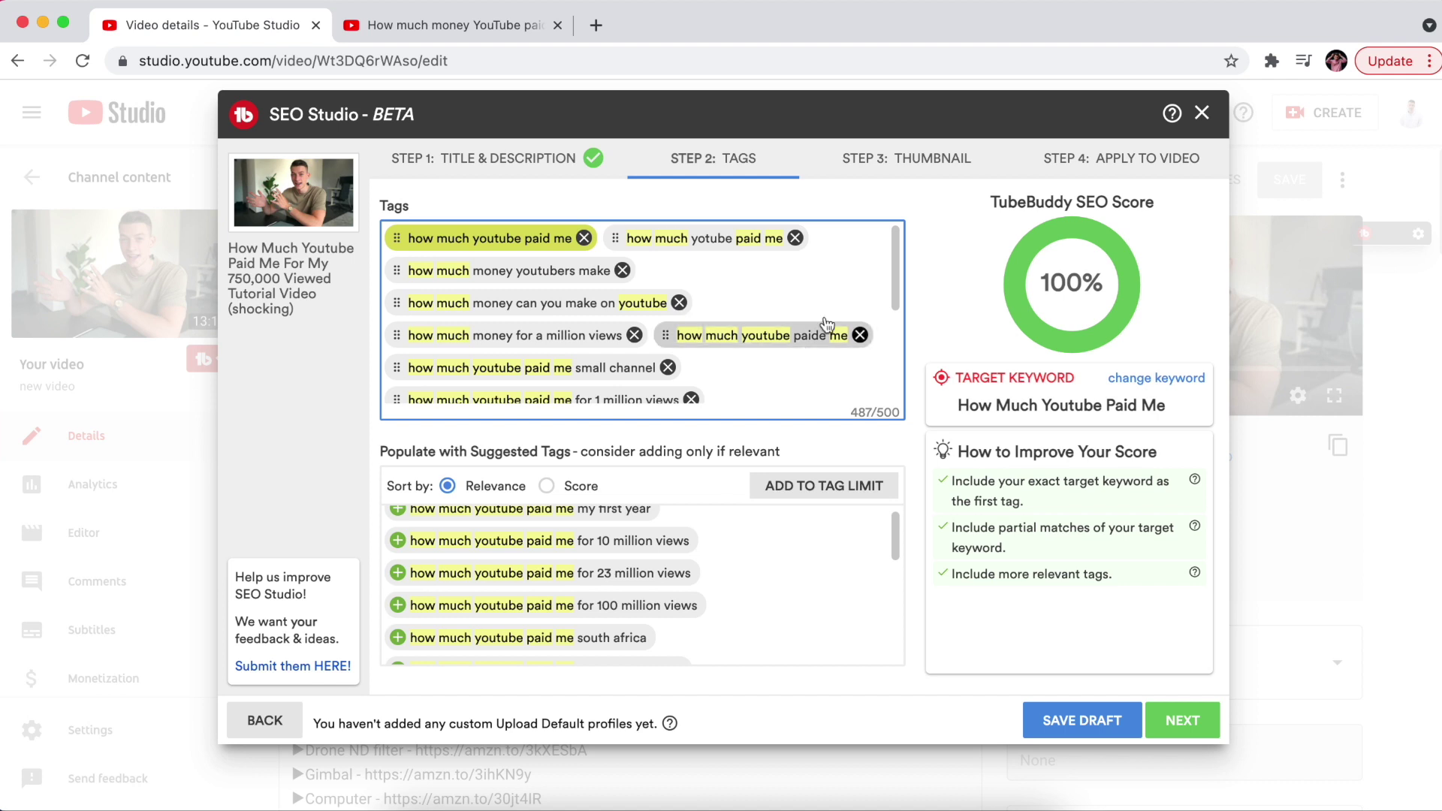
{"action": "left_click", "coordinate": [748, 178]}
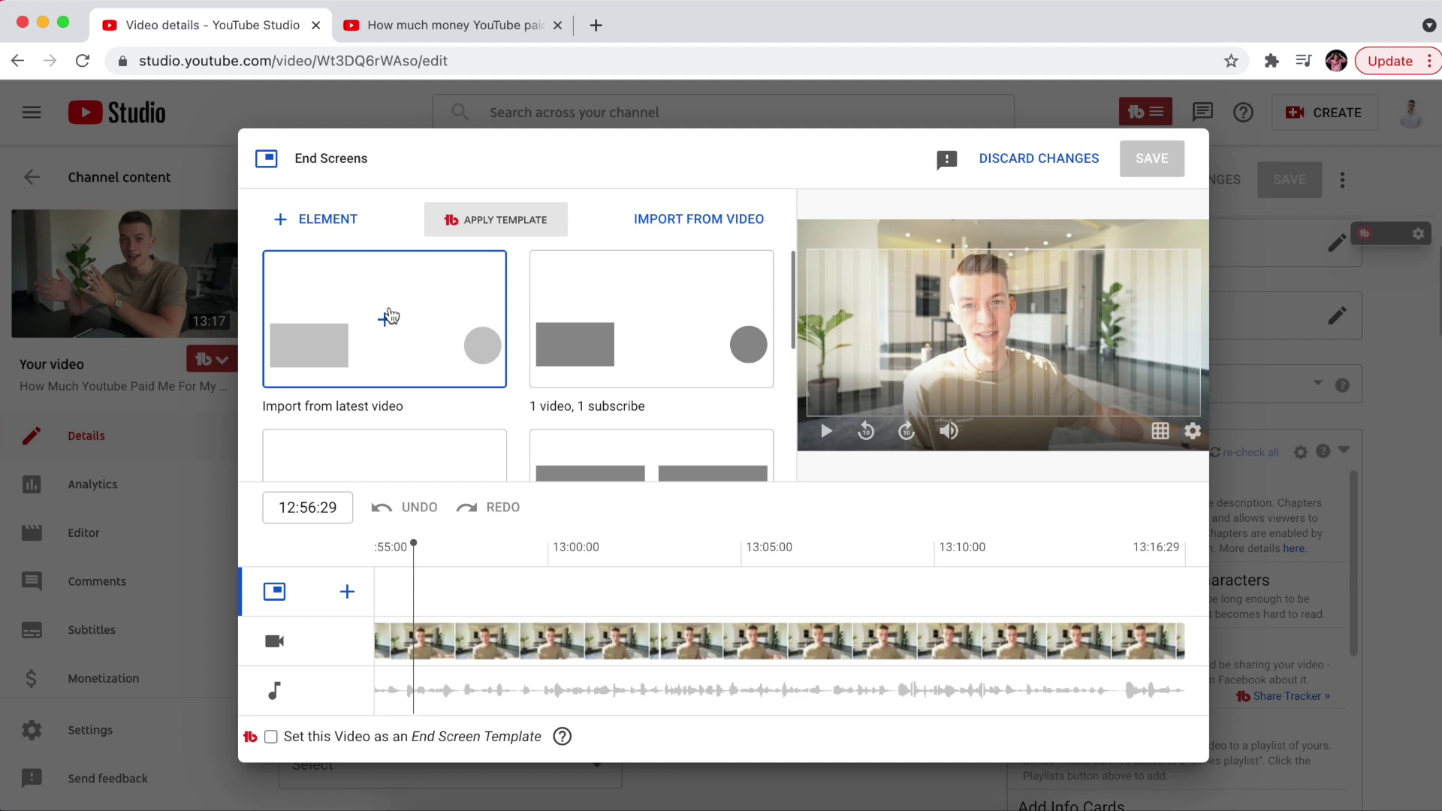
Import the end screen layout from the latest video and save the end screen
{"action": "left_click", "coordinate": [389, 316]}
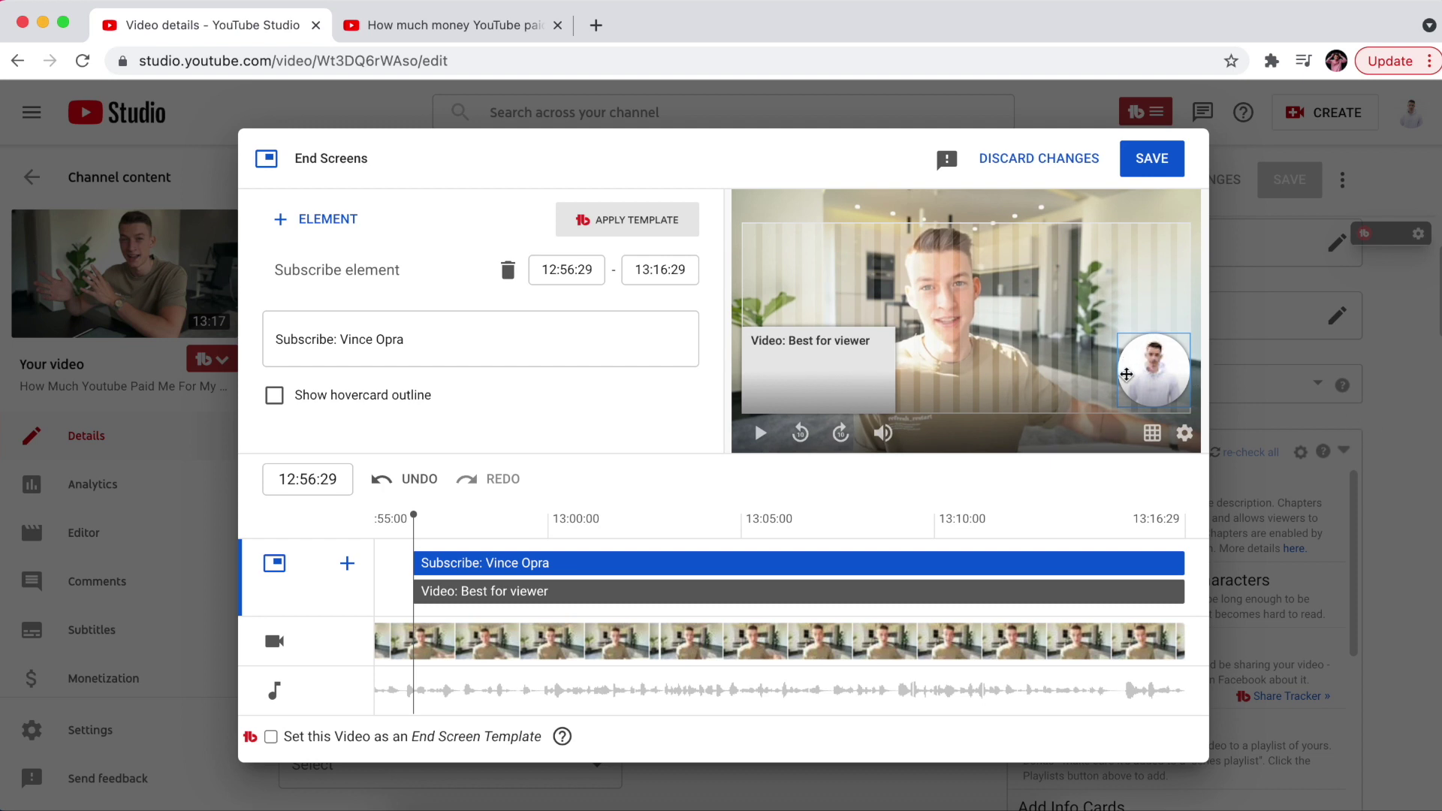
{"action": "left_click", "coordinate": [1152, 160]}
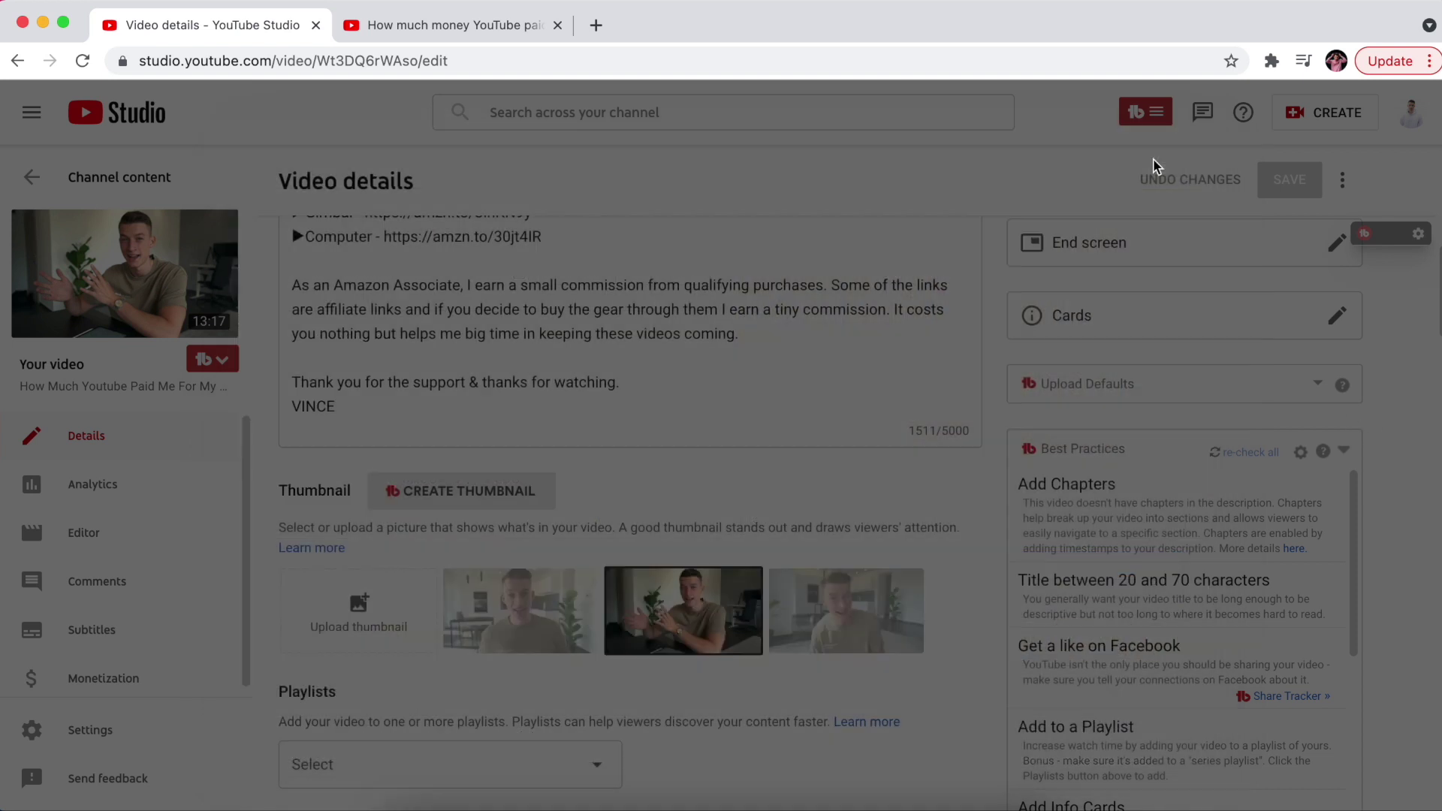
{"action": "scroll", "coordinate": [1145, 287], "scroll_direction": "up", "scroll_amount": 3}
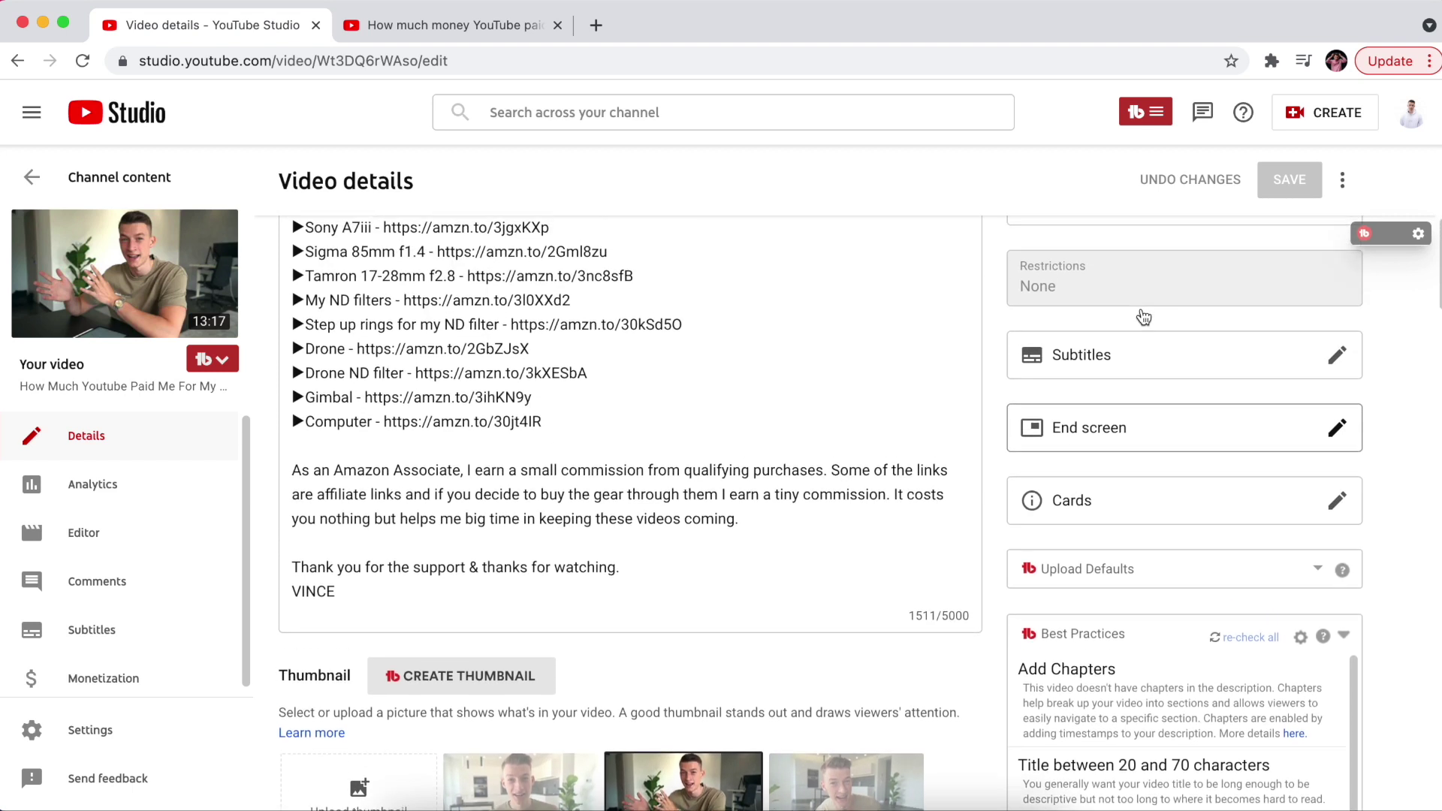
Manage the video's mid-roll ads in its monetization settings and add two ad breaks at 00:00:00
{"action": "left_click", "coordinate": [133, 681]}
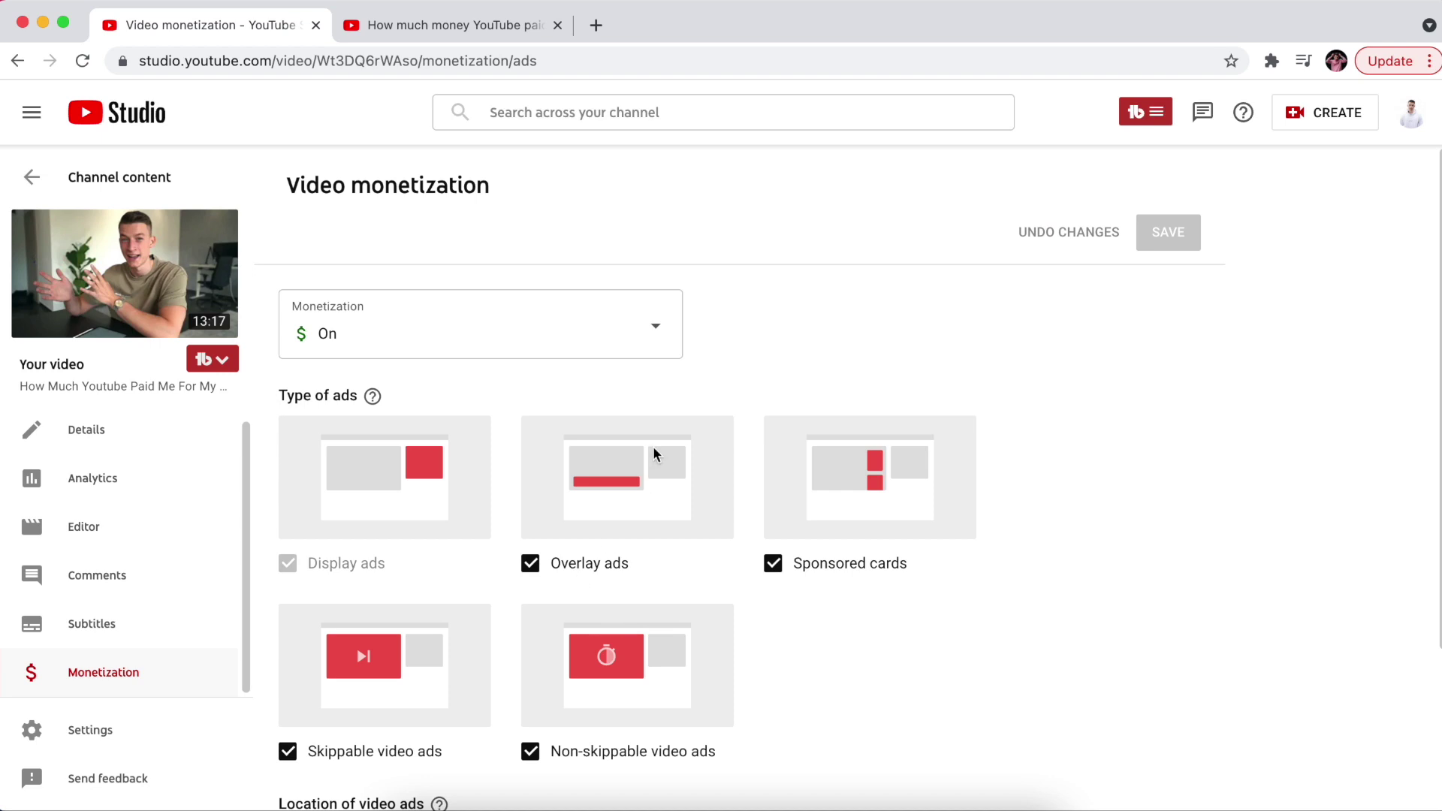
{"action": "scroll", "coordinate": [588, 422], "scroll_direction": "down", "scroll_amount": 1}
{"action": "scroll", "coordinate": [587, 422], "scroll_direction": "down", "scroll_amount": 2}
{"action": "left_click", "coordinate": [409, 735]}
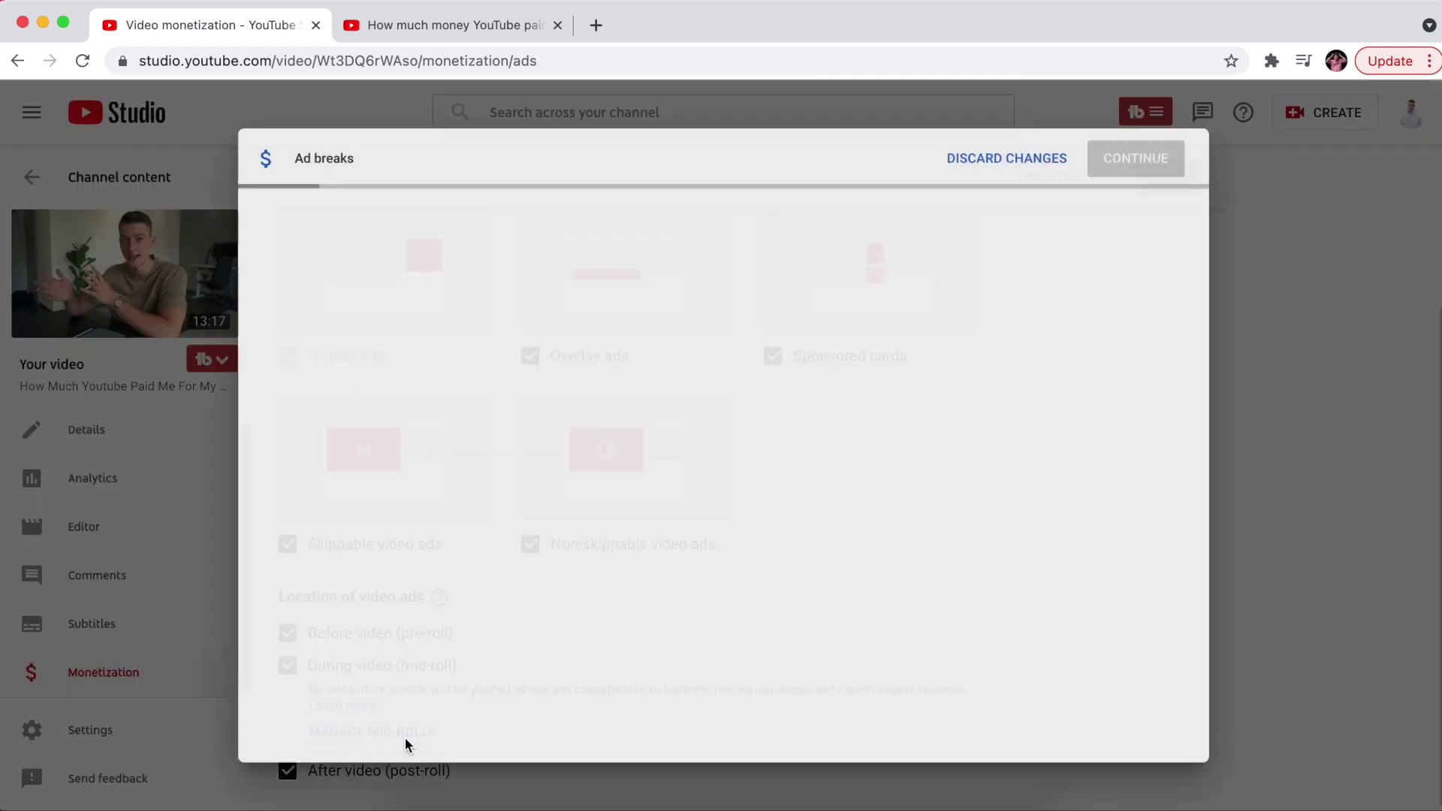
{"action": "left_click", "coordinate": [335, 218]}
{"action": "left_click", "coordinate": [334, 219]}
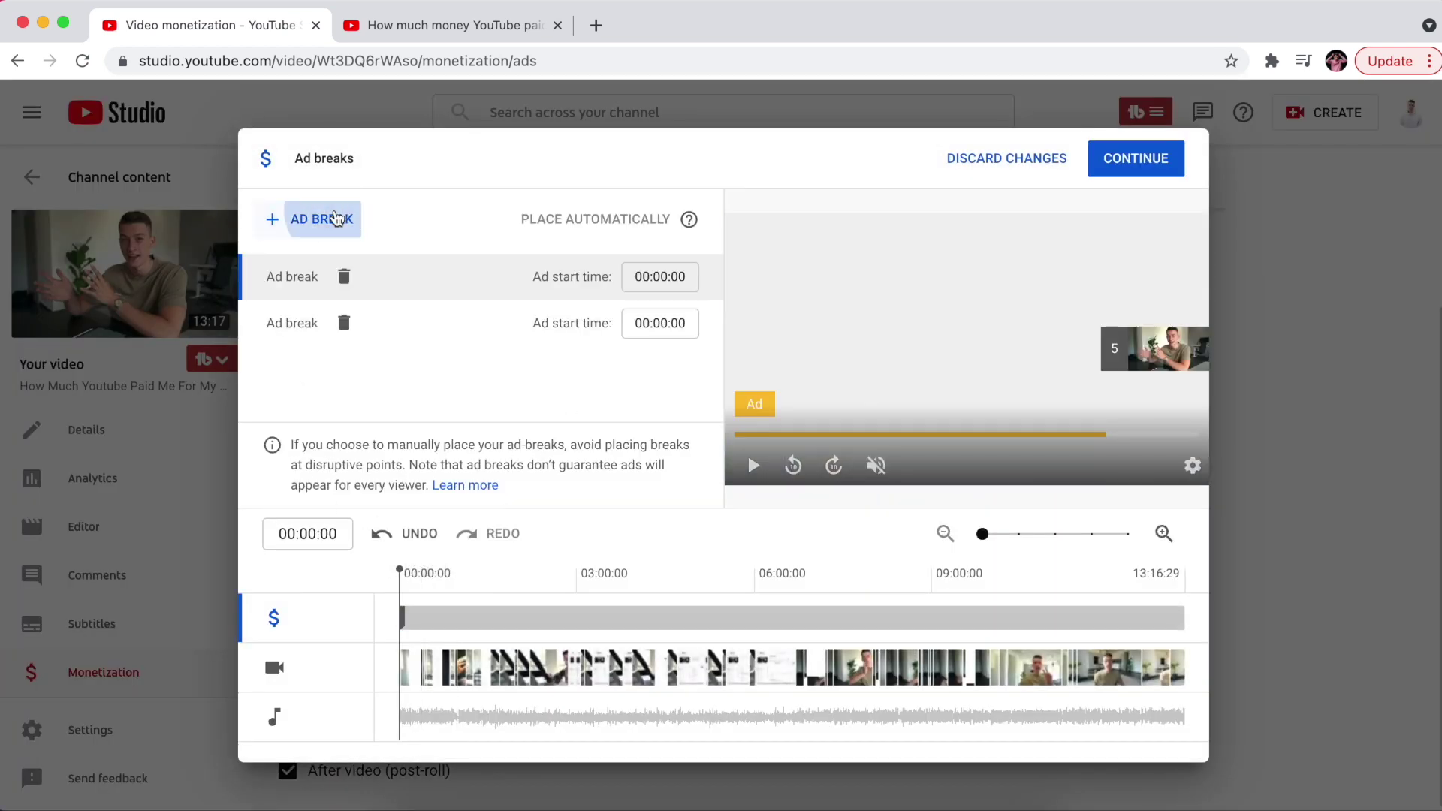
Add ad breaks at 01:51:45, 06:37:44 and the very end of the video, and save the monetization settings
{"action": "left_click_drag", "start_coordinate": [400, 601], "coordinate": [510, 574]}
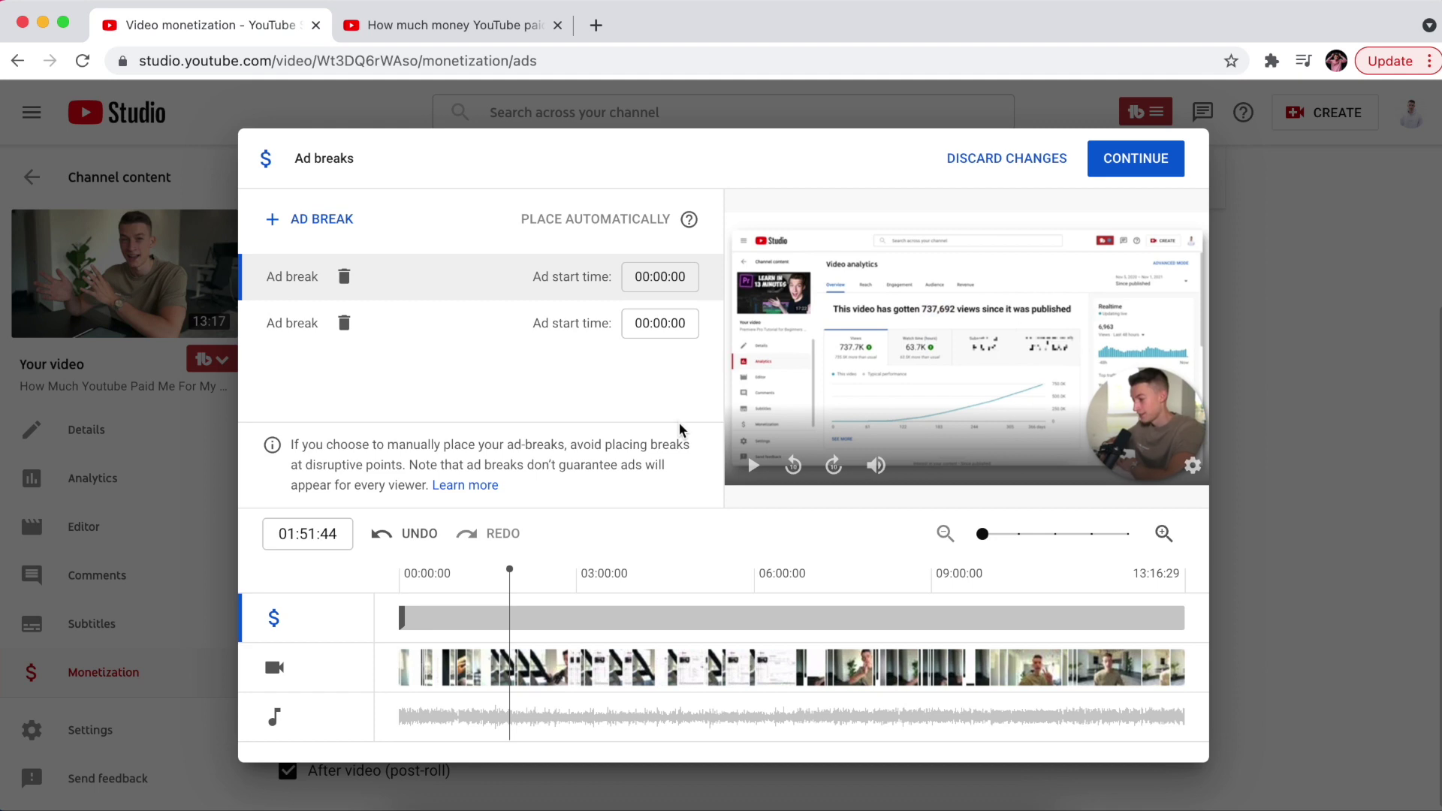
{"action": "left_click", "coordinate": [316, 221]}
{"action": "mouse_move", "coordinate": [737, 575]}
{"action": "left_mouse_down"}
{"action": "mouse_move", "coordinate": [812, 583]}
{"action": "mouse_move", "coordinate": [792, 581]}
{"action": "left_mouse_up"}
{"action": "left_click", "coordinate": [319, 219]}
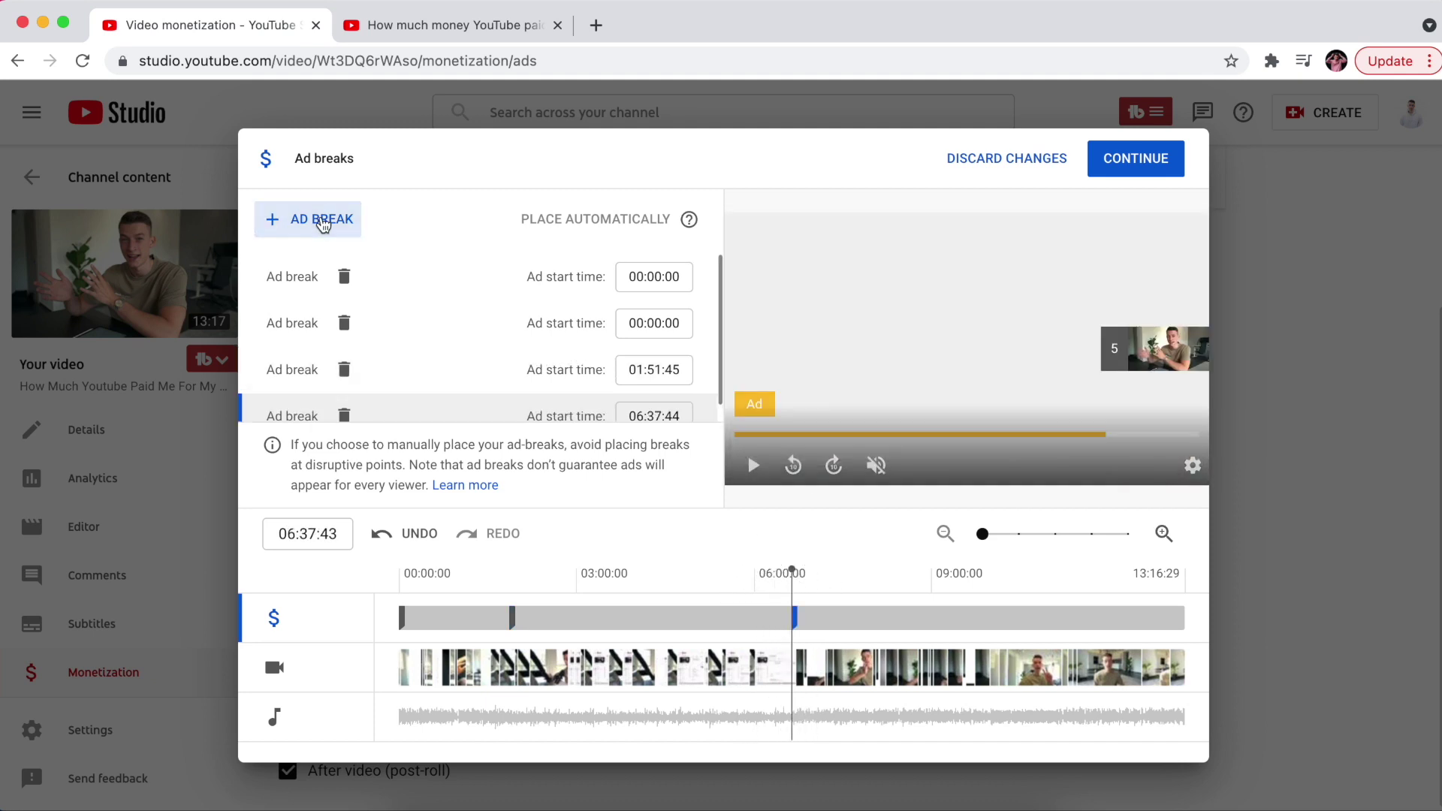
{"action": "left_click_drag", "start_coordinate": [957, 583], "coordinate": [1187, 571]}
{"action": "left_click", "coordinate": [316, 219]}
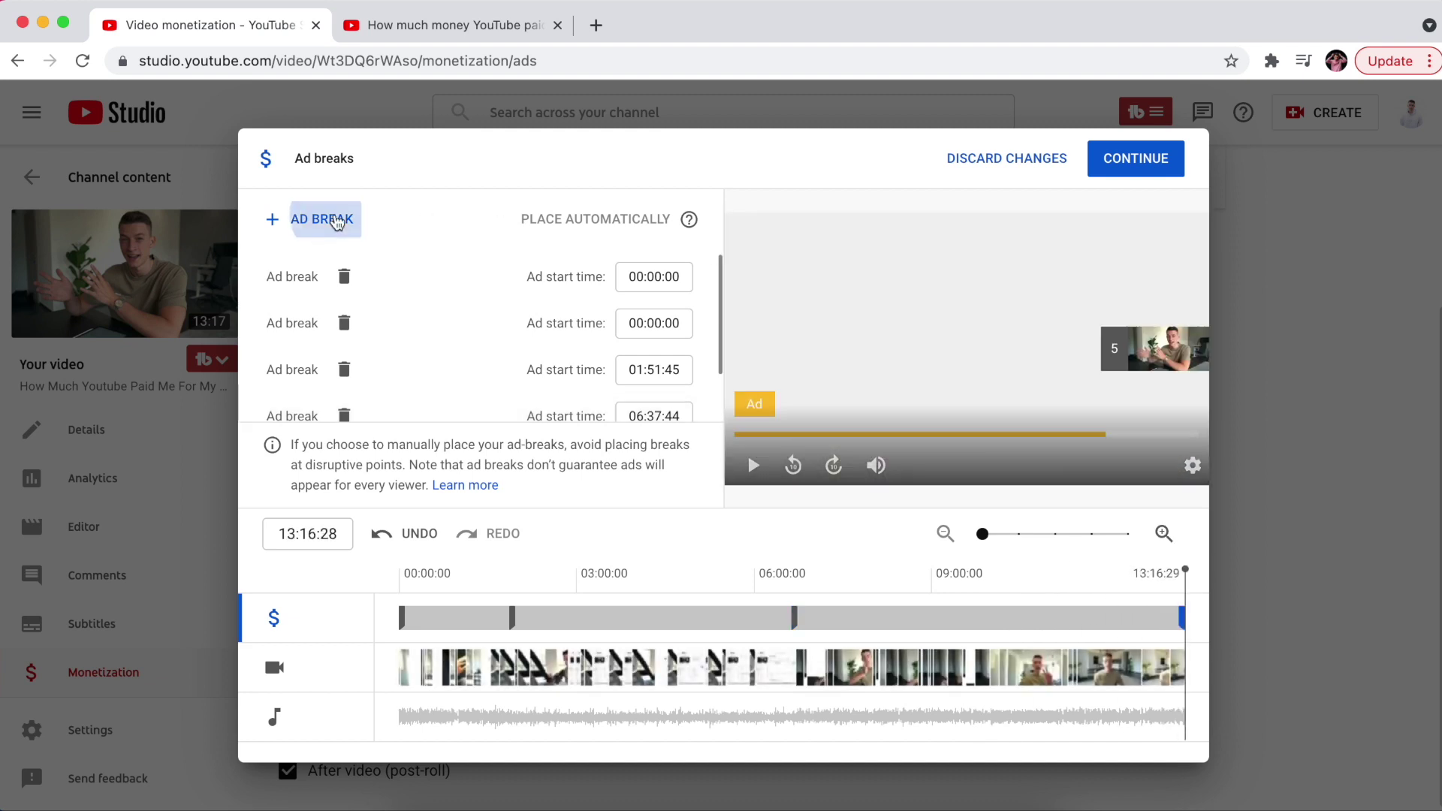
{"action": "left_click", "coordinate": [1148, 157]}
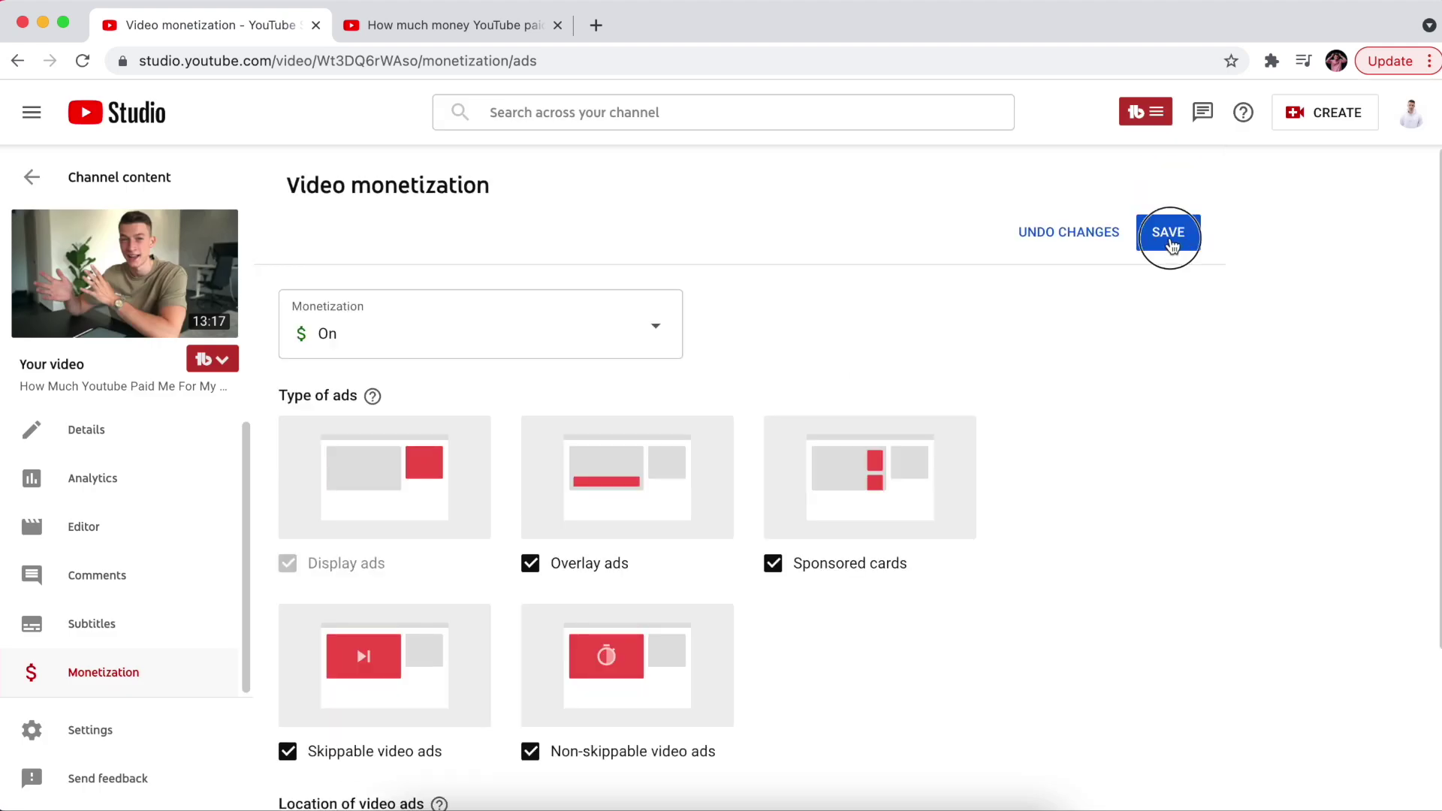
{"action": "left_click", "coordinate": [1169, 237]}
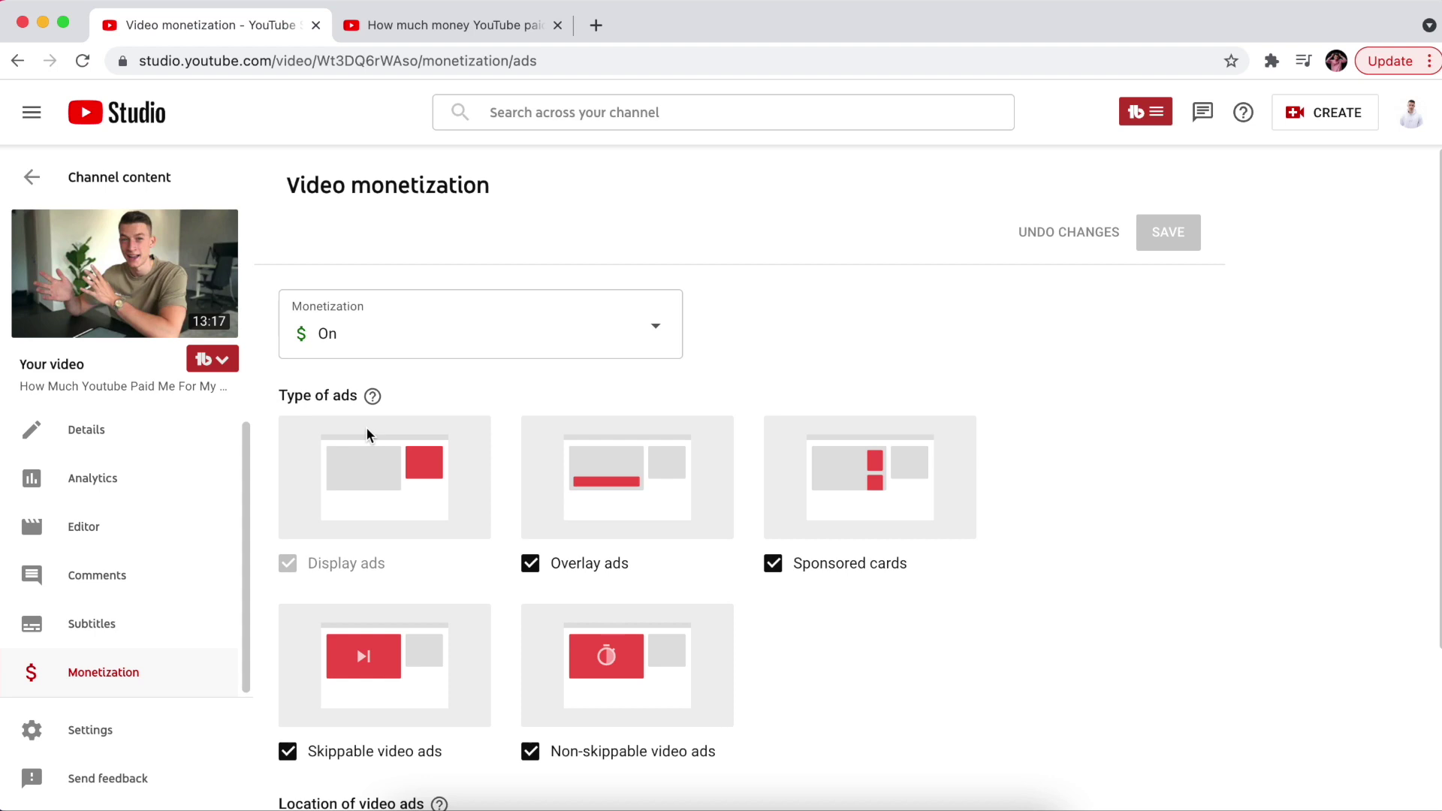
Return to the video details and review the title, description, thumbnail options and best-practice list
{"action": "left_click", "coordinate": [198, 440]}
{"action": "scroll", "coordinate": [930, 530], "scroll_direction": "down", "scroll_amount": 5}
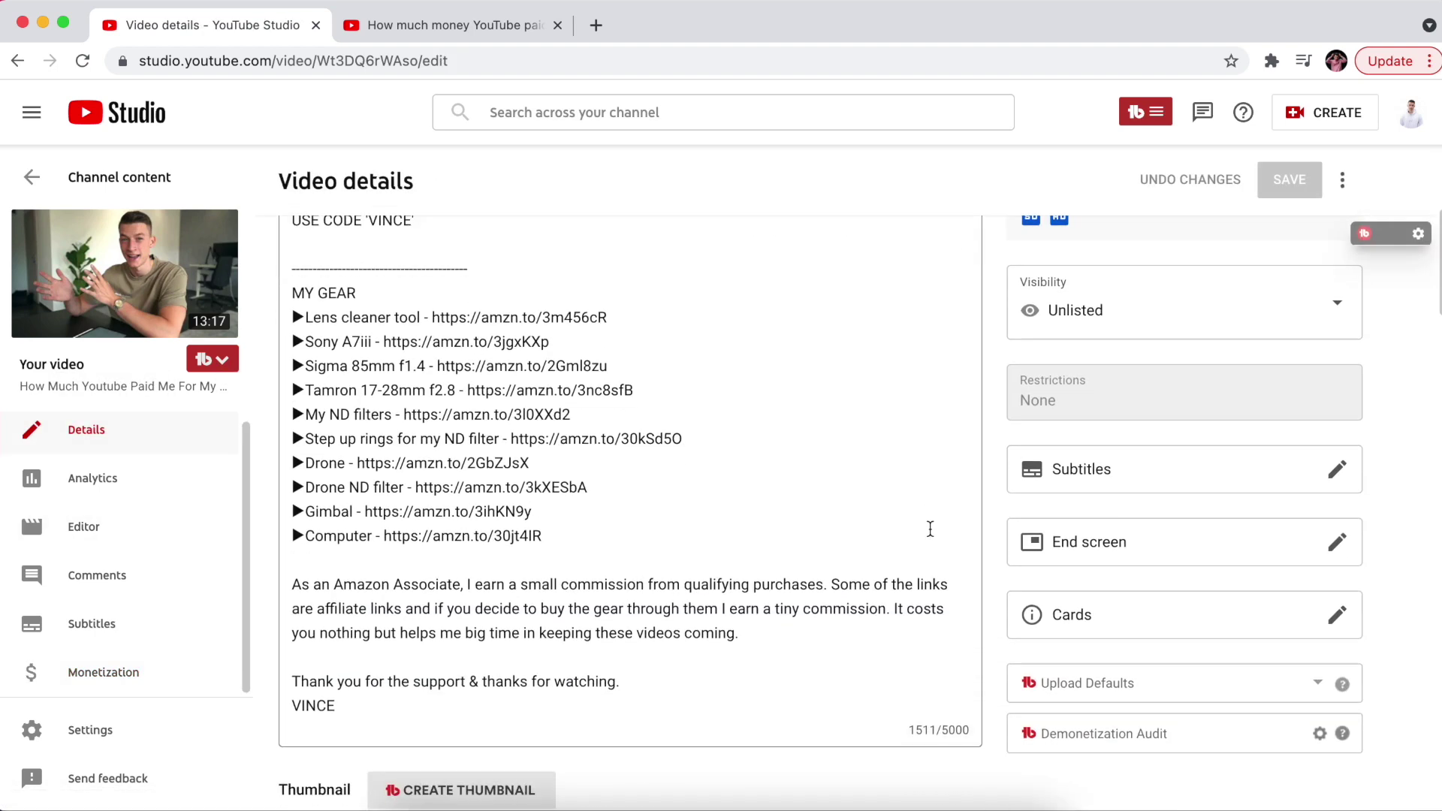
{"action": "scroll", "coordinate": [930, 529], "scroll_direction": "down", "scroll_amount": 2}
{"action": "scroll", "coordinate": [924, 496], "scroll_direction": "up", "scroll_amount": 7}
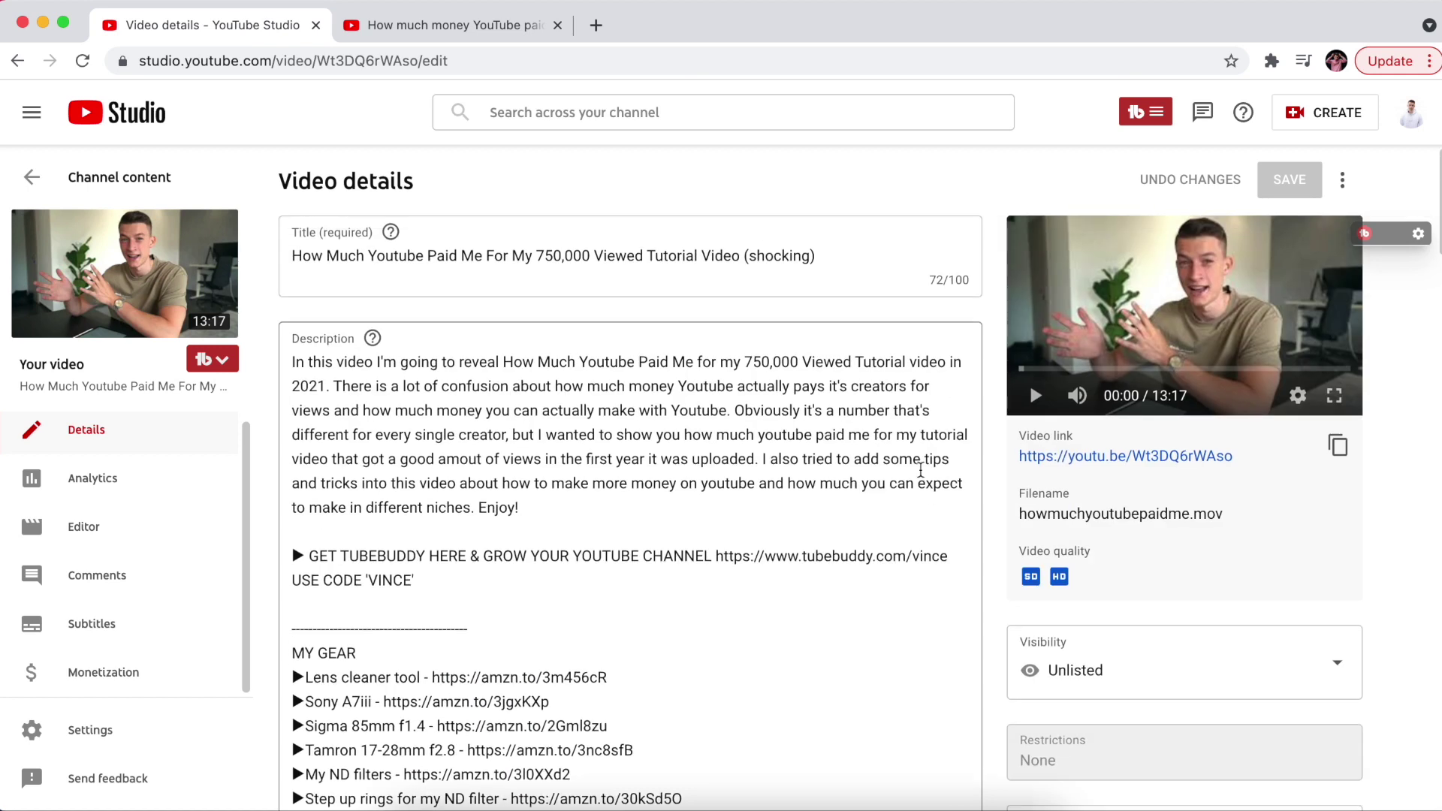
{"action": "scroll", "coordinate": [580, 302], "scroll_direction": "down", "scroll_amount": 5}
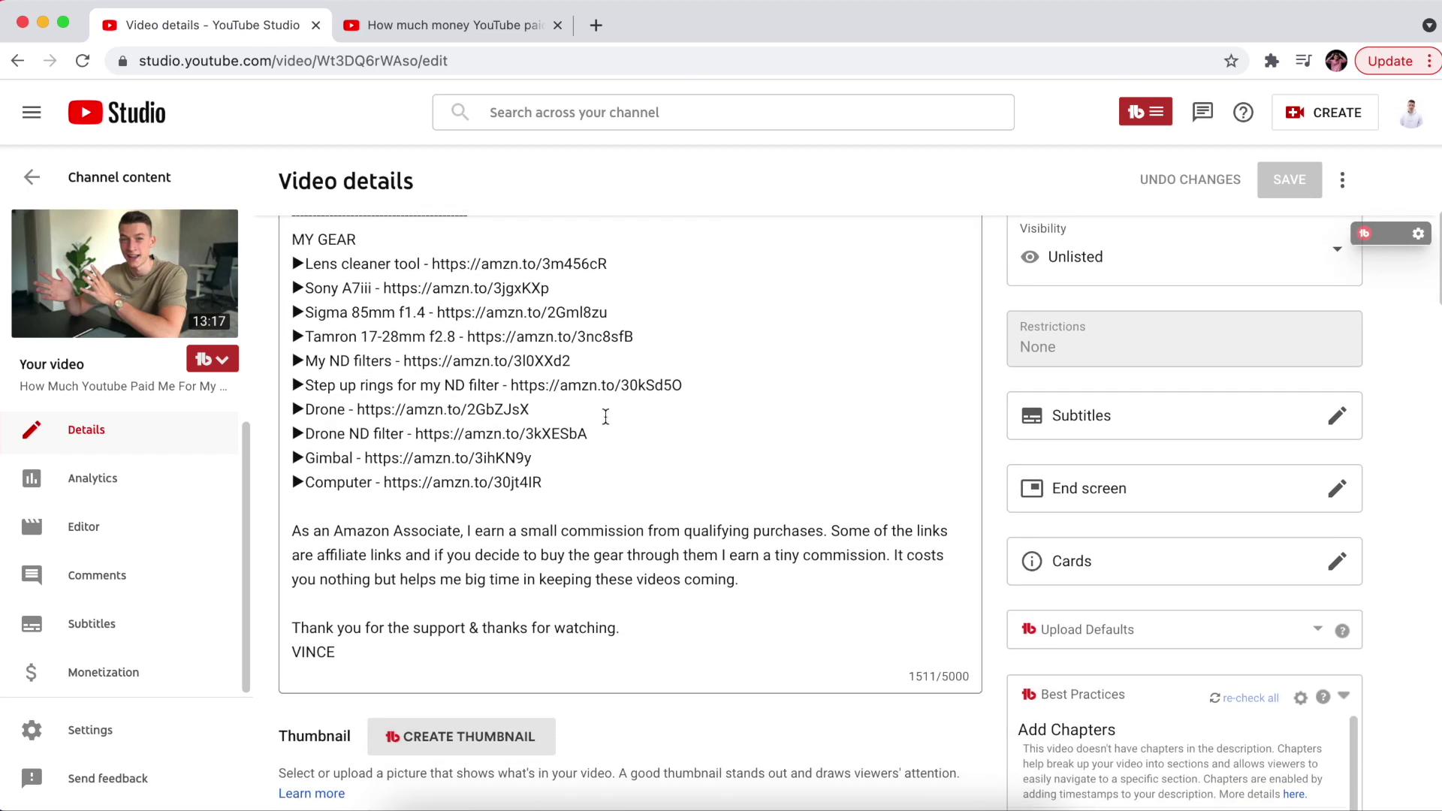
{"action": "scroll", "coordinate": [645, 533], "scroll_direction": "down", "scroll_amount": 5}
{"action": "scroll", "coordinate": [645, 533], "scroll_direction": "up", "scroll_amount": 3}
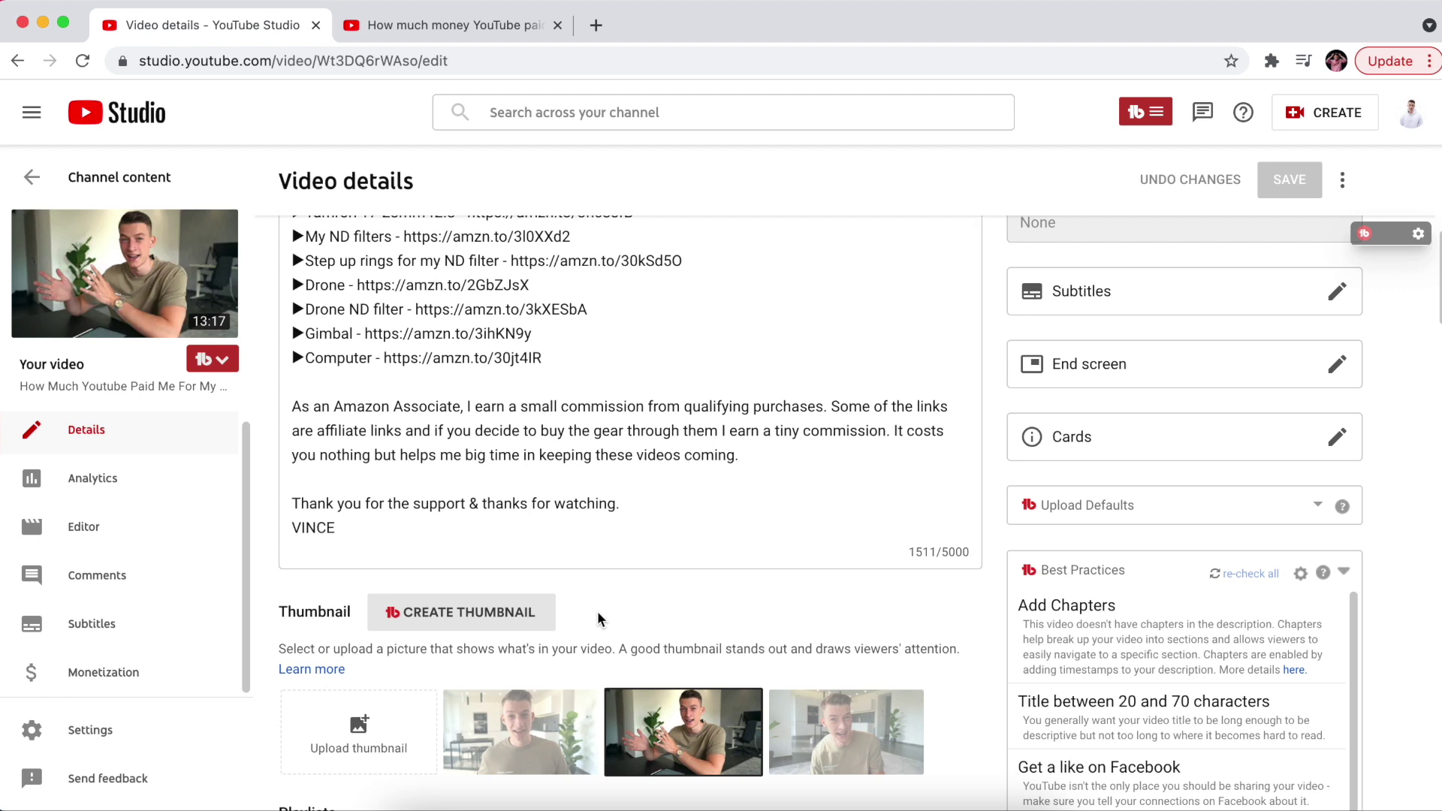
{"action": "scroll", "coordinate": [602, 613], "scroll_direction": "up", "scroll_amount": 7}
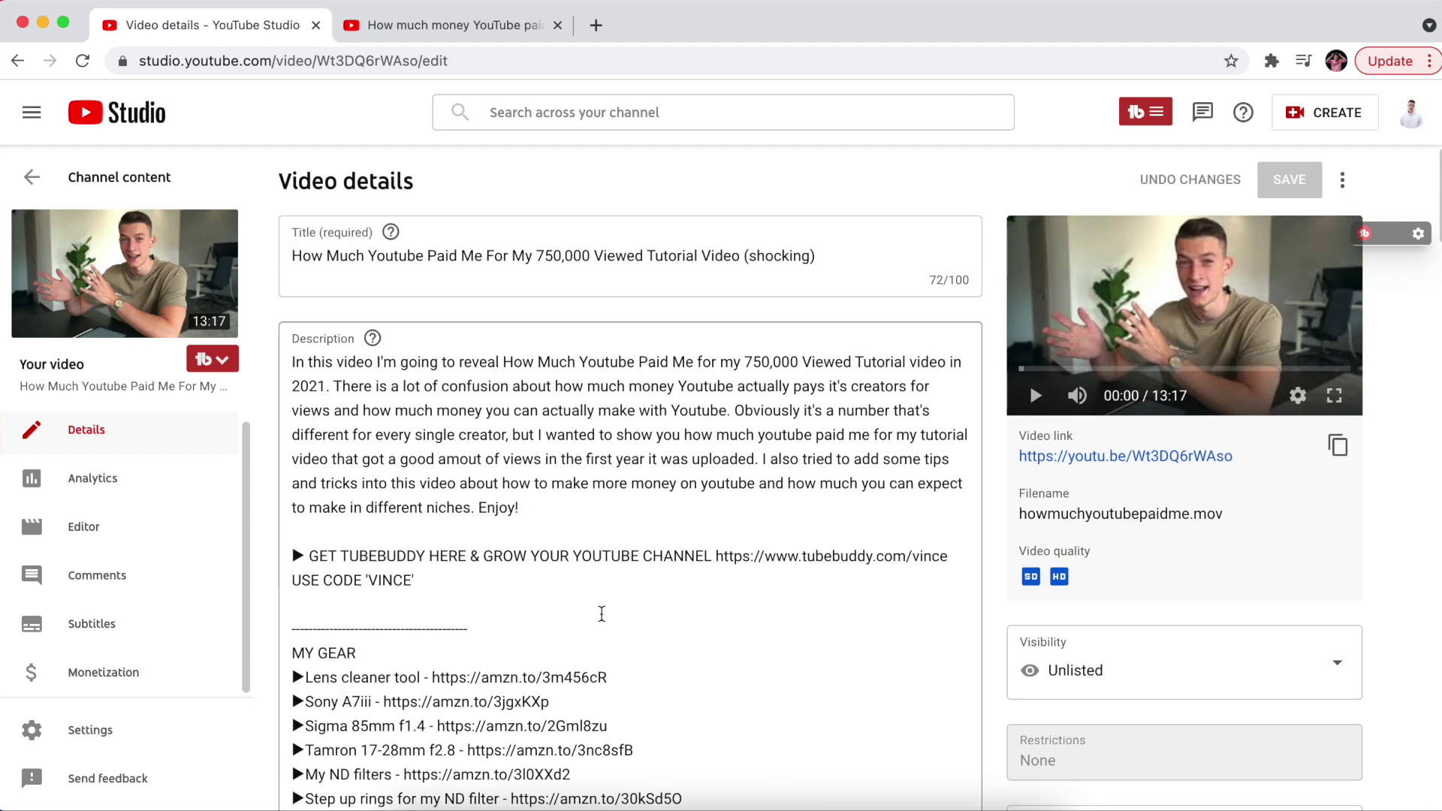
{"action": "left_click_drag", "start_coordinate": [834, 255], "coordinate": [299, 259]}
{"action": "left_click", "coordinate": [298, 259]}
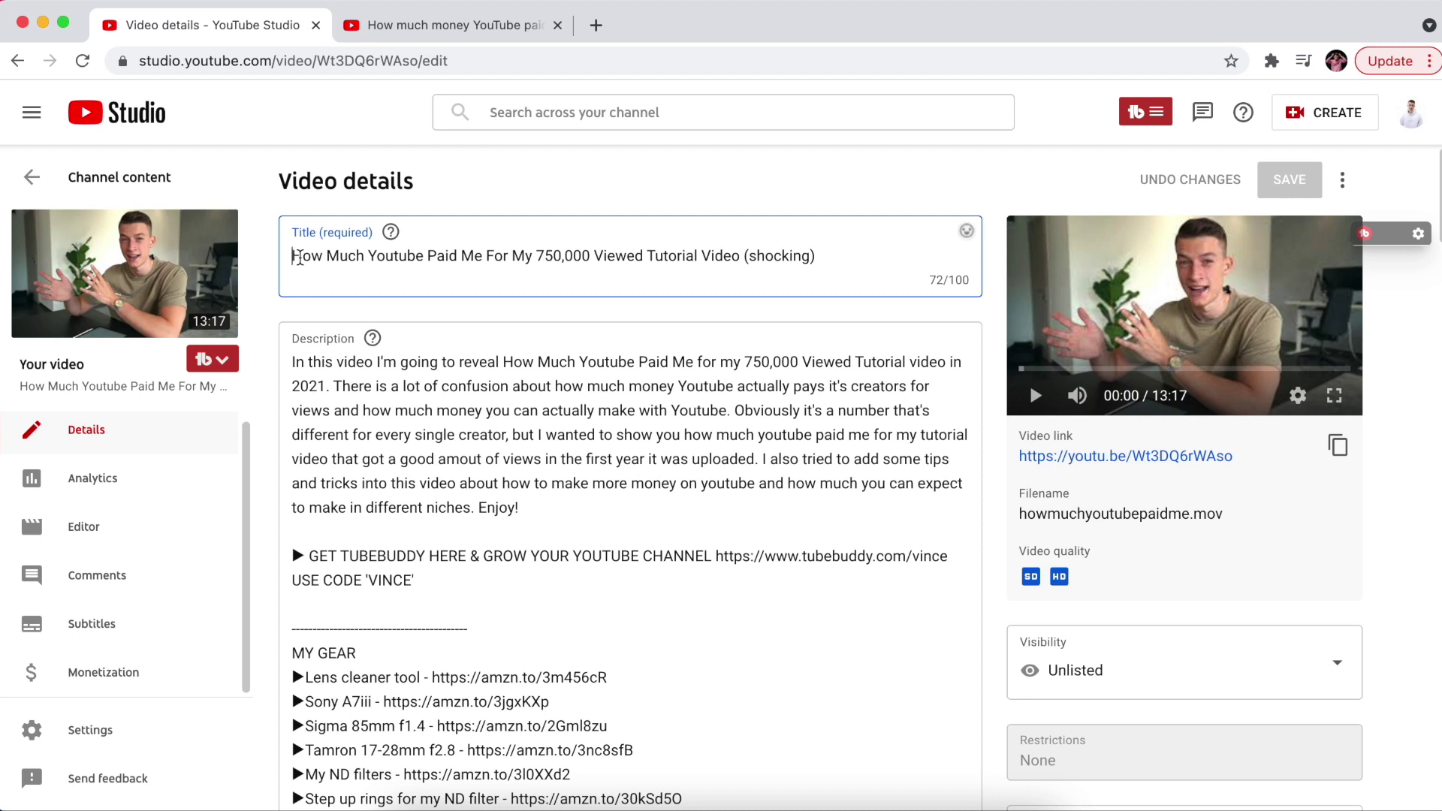
{"action": "scroll", "coordinate": [739, 258], "scroll_direction": "down", "scroll_amount": 10}
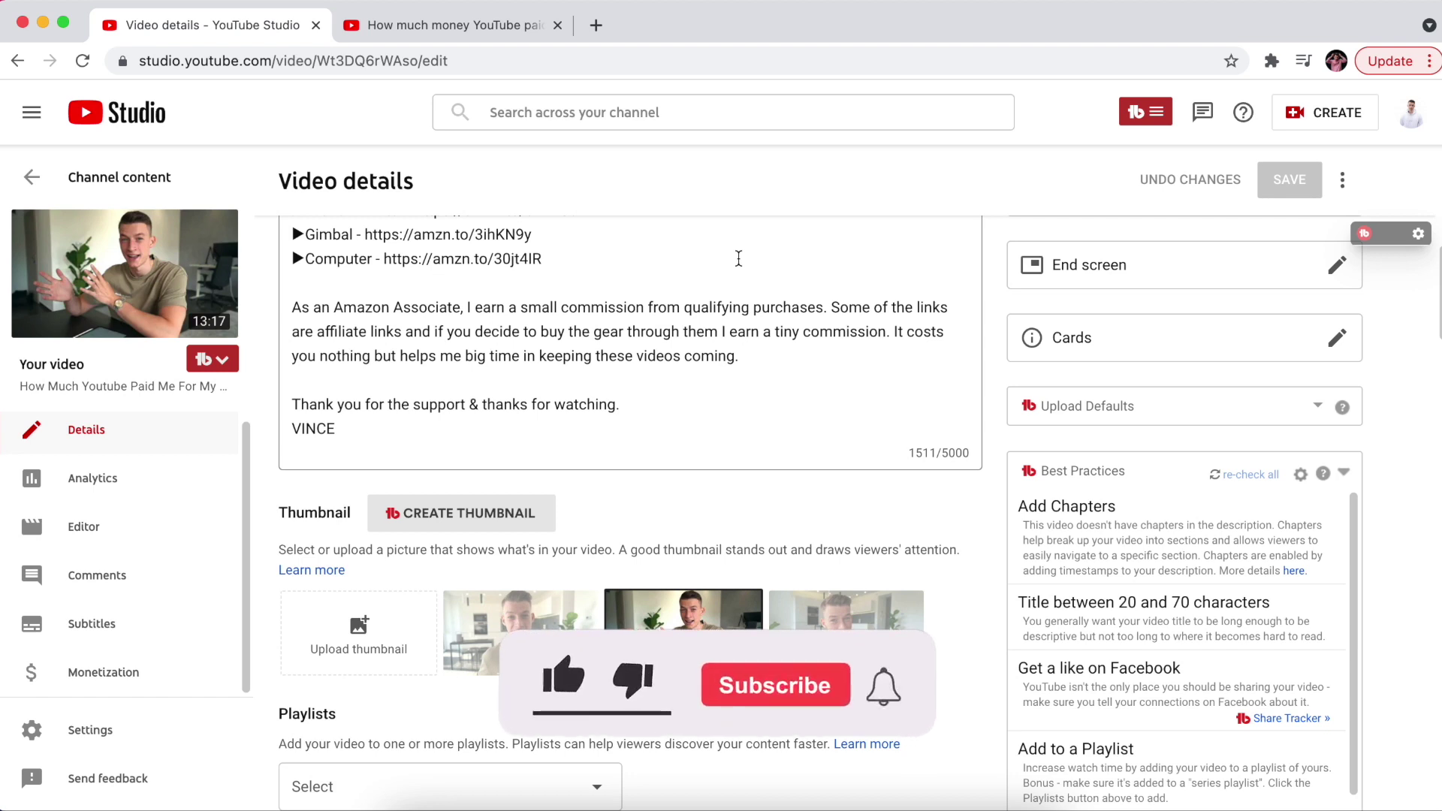
{"action": "scroll", "coordinate": [795, 327], "scroll_direction": "up", "scroll_amount": 10}
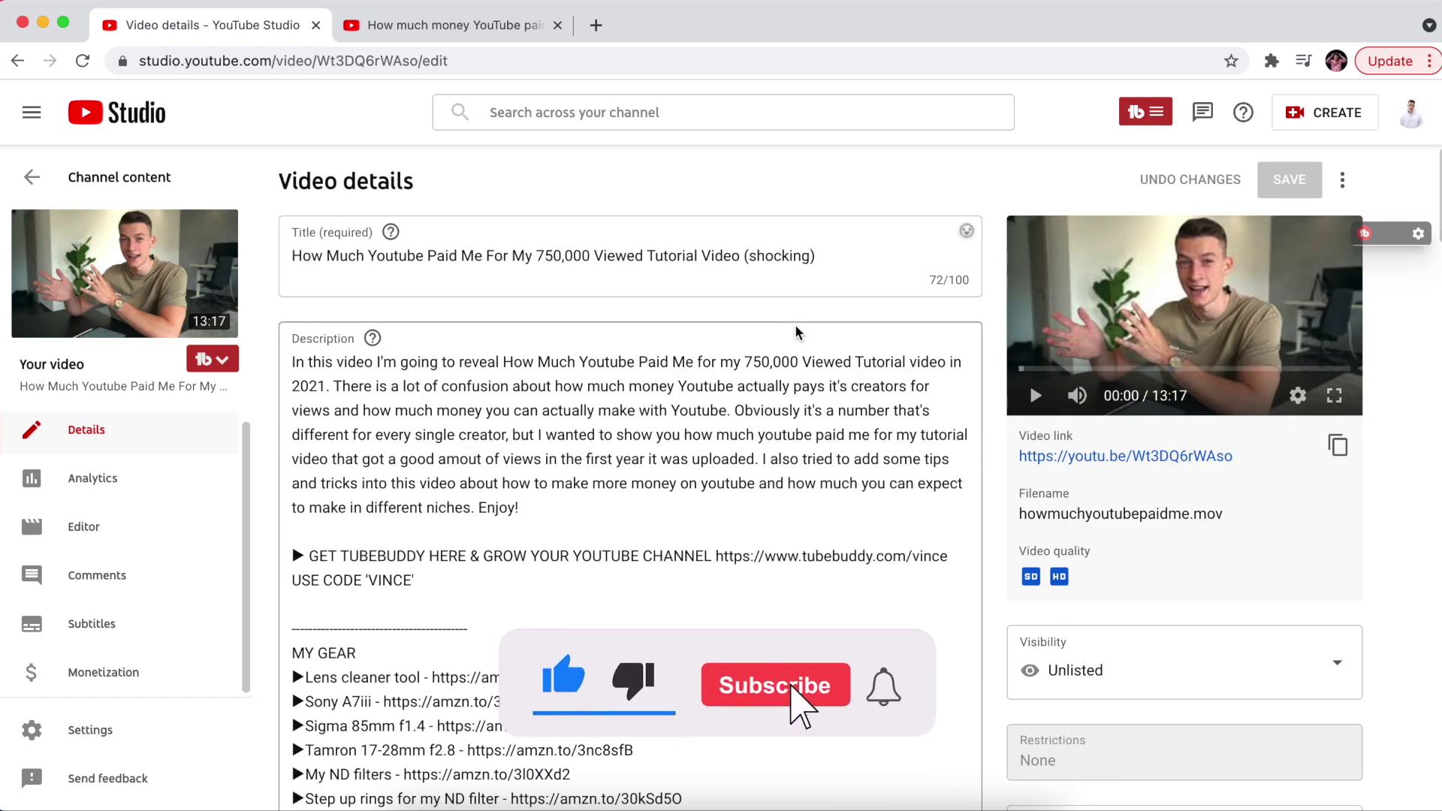